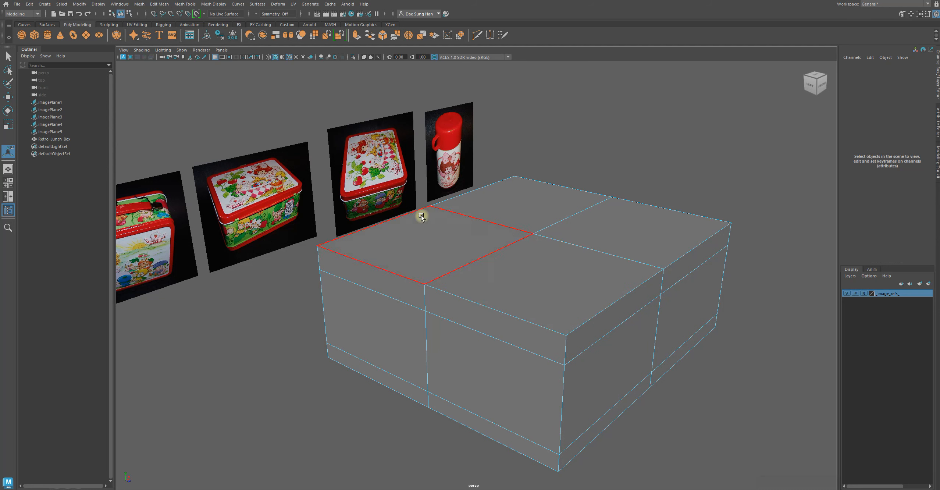
left_click_drag(445, 263, 429, 260, "alt")
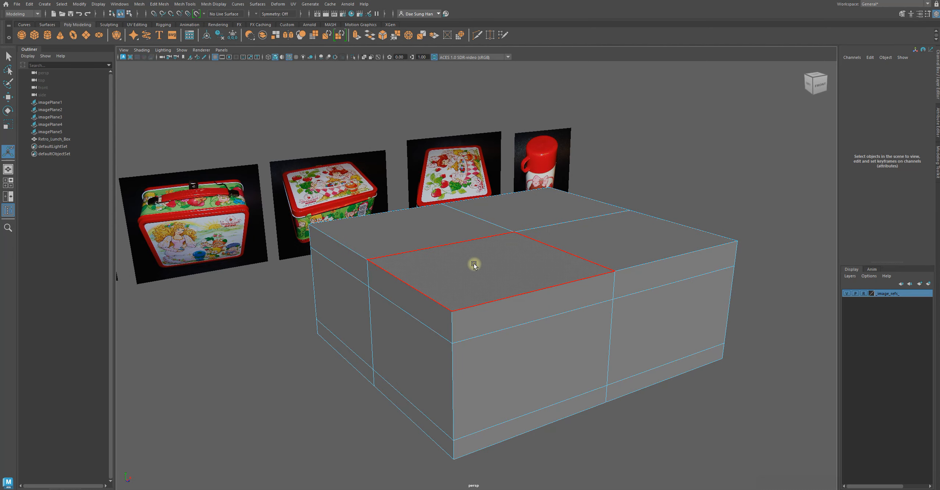
left_click_drag(480, 264, 503, 273, "alt")
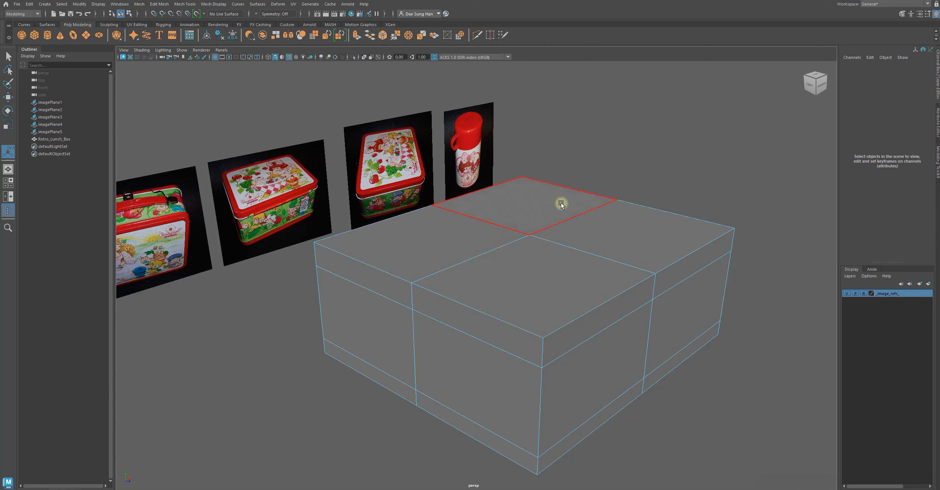
left_click_drag(501, 274, 456, 252, "alt")
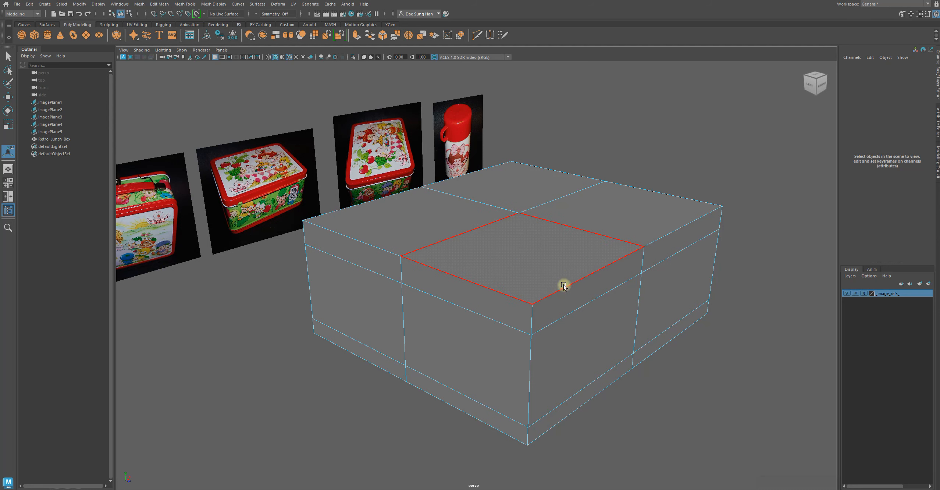
left_click_drag(556, 262, 547, 244, "alt")
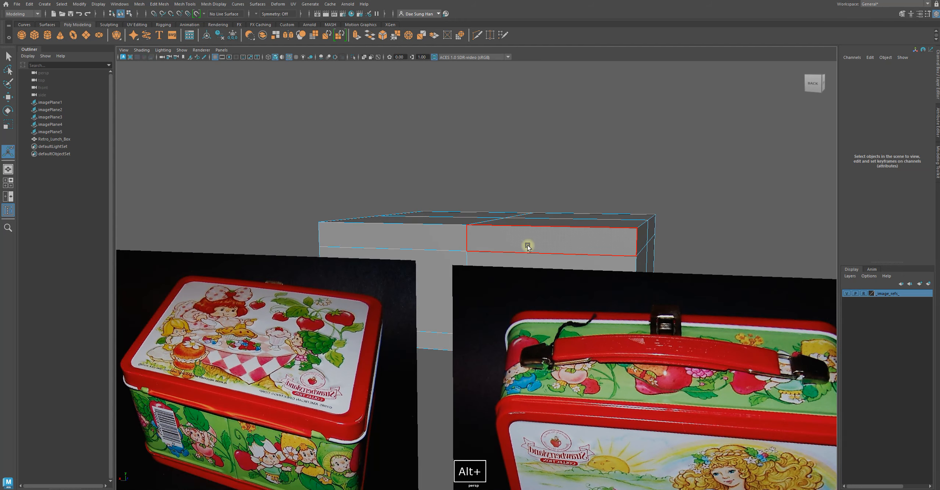
left_click_drag(394, 235, 258, 254, "alt")
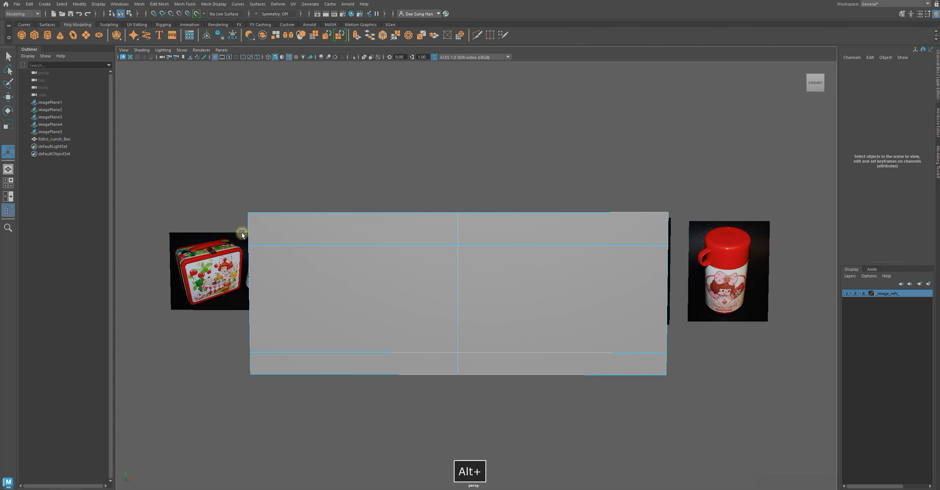
left_click_drag(496, 254, 555, 271, "alt")
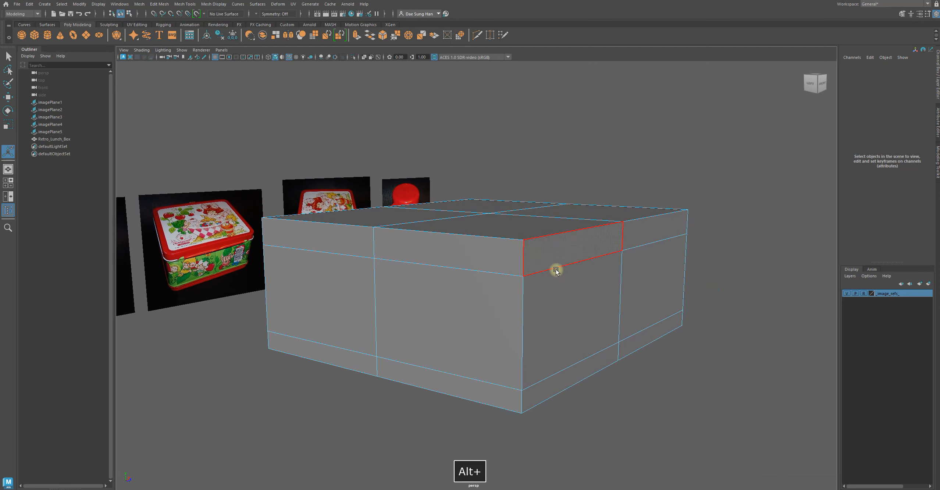
Step: Select the full band of narrow side faces around the upper edge of the box and activate the Move tool
left_click(493, 262)
left_click(580, 248, "shift")
left_click(627, 243, "shift")
left_click_drag(626, 243, 544, 266, "alt")
left_click(596, 224, "shift")
left_click_drag(596, 224, 530, 238, "alt")
left_click(524, 279, "shift")
left_click_drag(525, 280, 386, 249, "alt")
key("w")
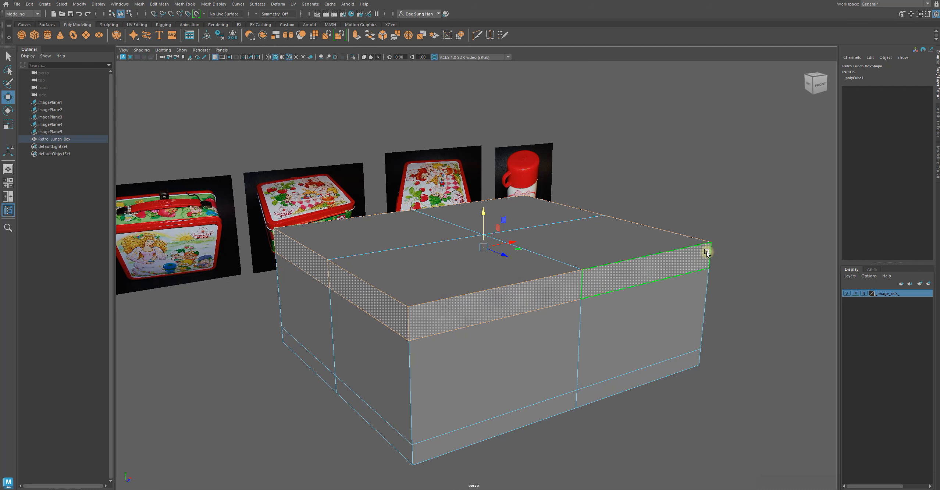
Step: Inspect the selected face band from several angles in wireframe and return to shaded display
right_click_drag(730, 317, 541, 305, "alt")
key("4")
left_click_drag(665, 300, 626, 284, "alt")
key("q")
key("w")
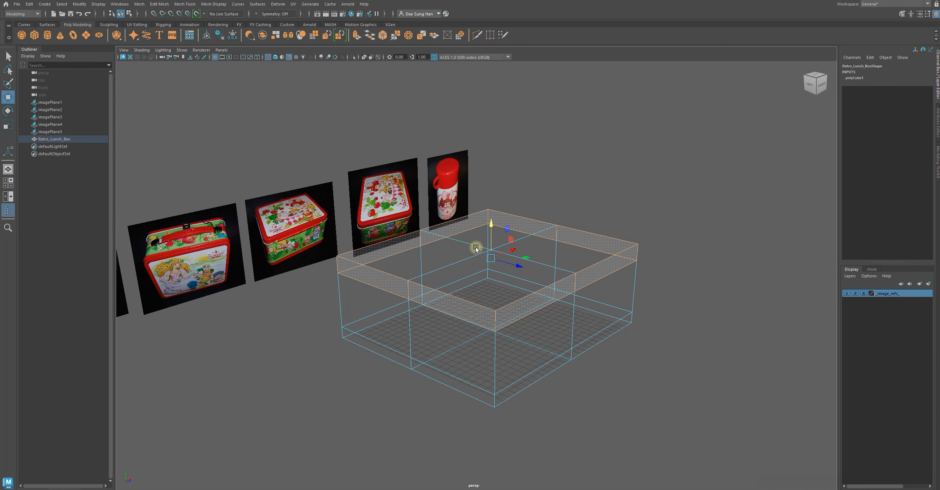
left_click_drag(513, 240, 493, 266, "alt")
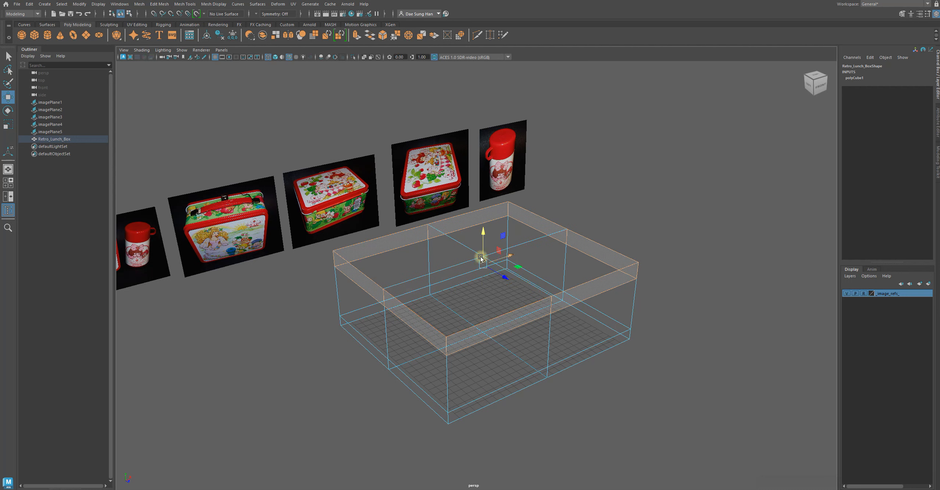
key("q")
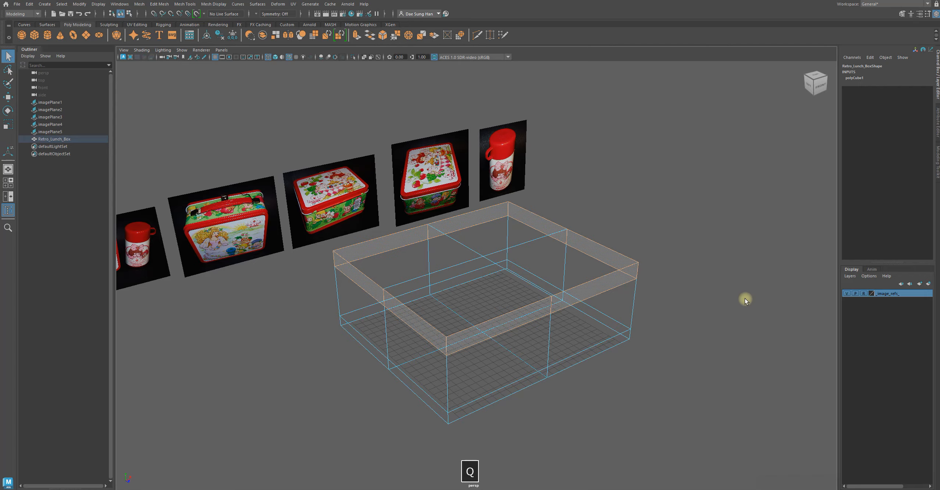
left_click_drag(744, 298, 760, 317, "alt")
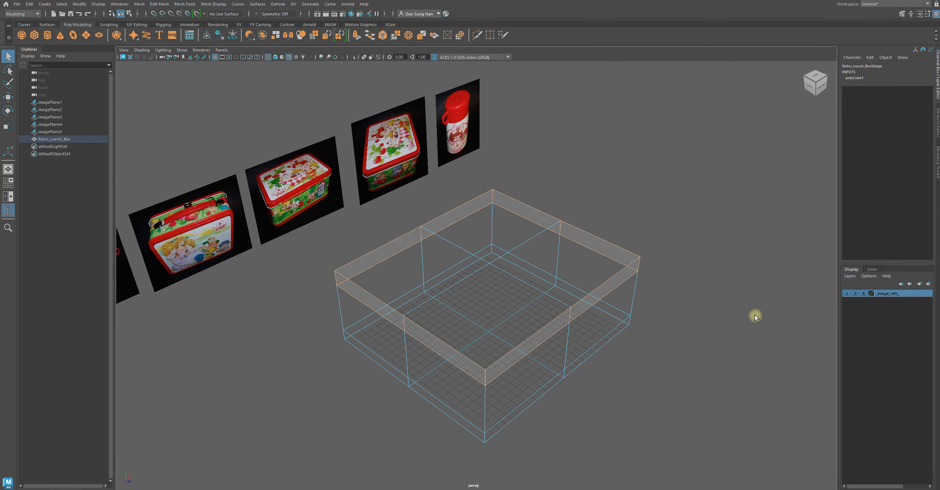
key("w")
mouse_move(671, 310)
left_mouse_down("alt")
mouse_move(686, 300)
mouse_move(670, 306)
mouse_move(579, 265)
mouse_move(574, 250)
left_mouse_up("alt")
key("5")
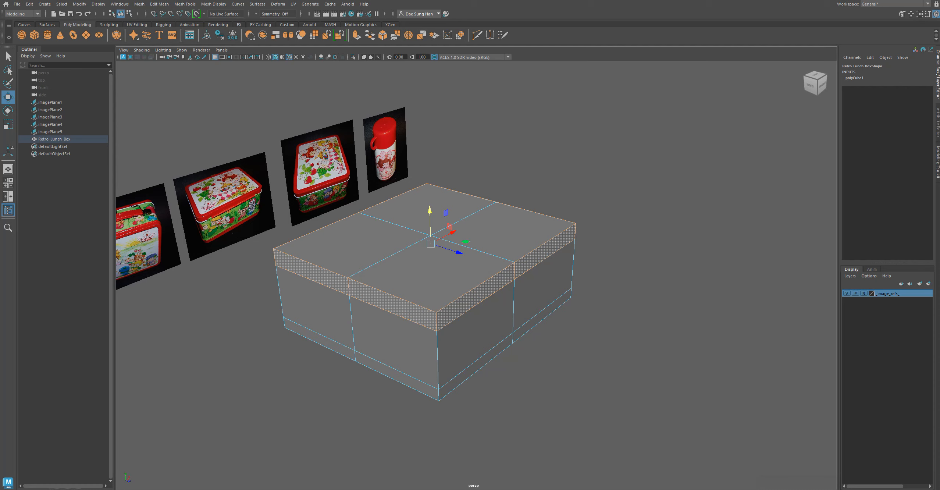
Step: Review the reference screenshots that explain extruding the selected face band and setting its Thickness
left_click_drag(528, 78, 589, 38)
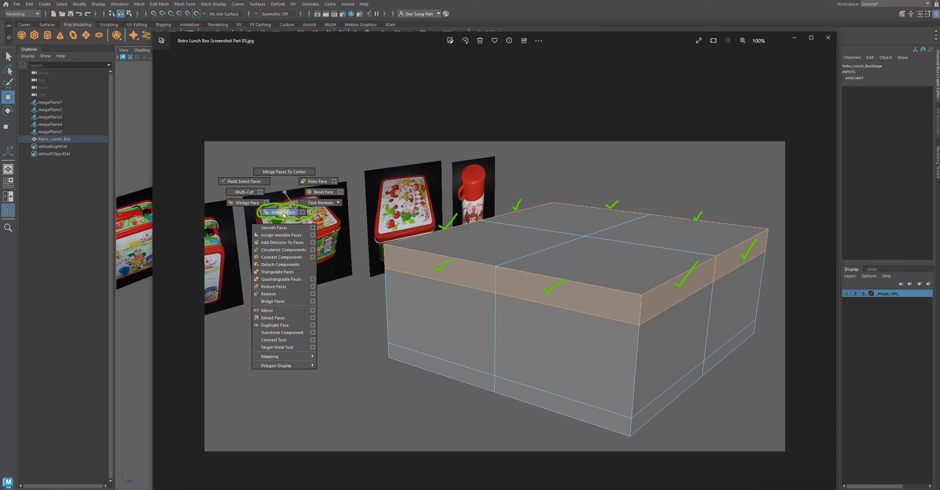
left_click_drag(348, 40, 939, 75)
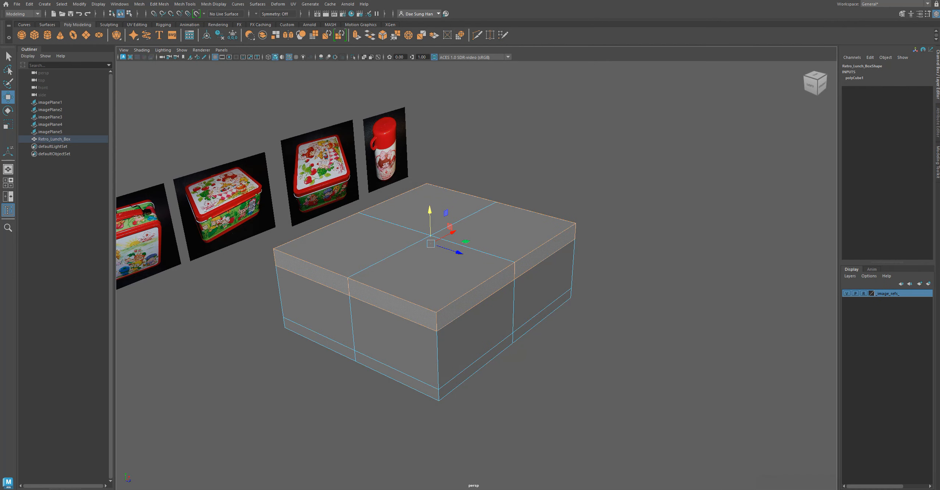
mouse_move(939, 75)
left_mouse_down()
mouse_move(594, 120)
mouse_move(577, 46)
left_mouse_up()
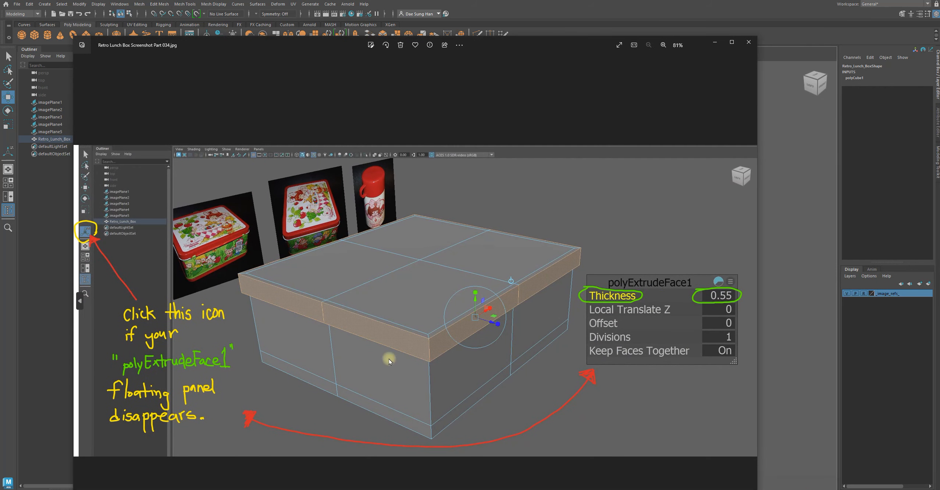
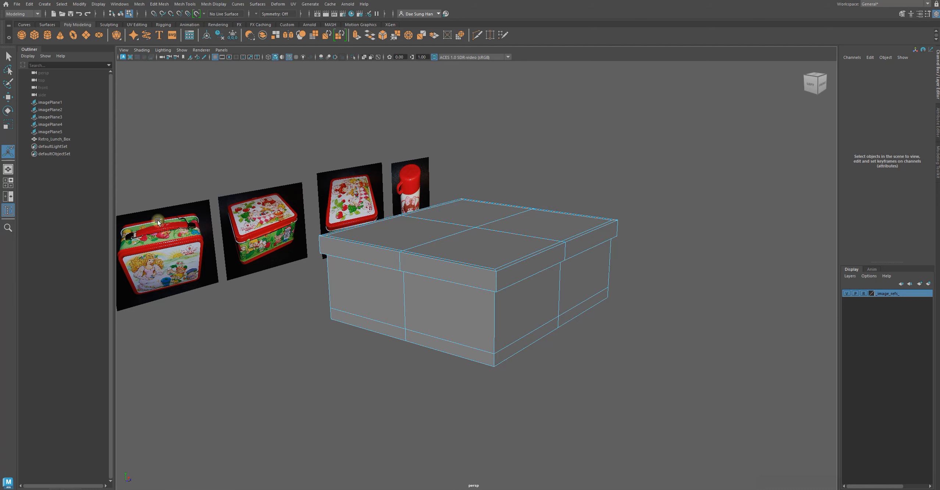
Step: Select the whole lunch box in object mode and show its polyExtrudeFace1 settings with the Show Manipulator tool
double_click(8, 152)
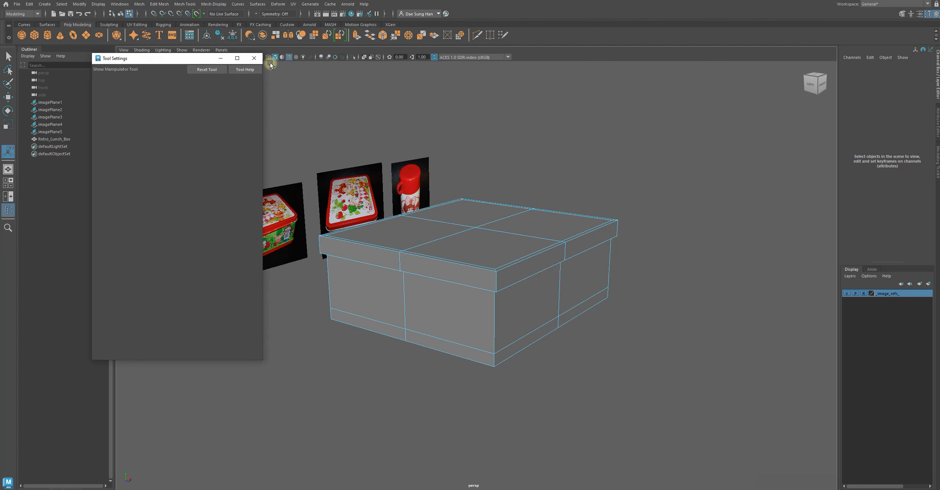
left_click(253, 58)
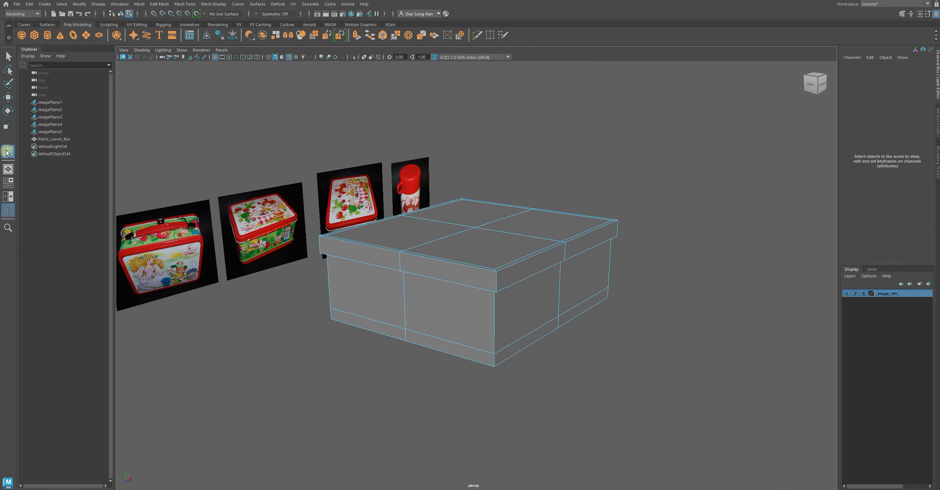
right_click_drag(458, 212, 495, 232)
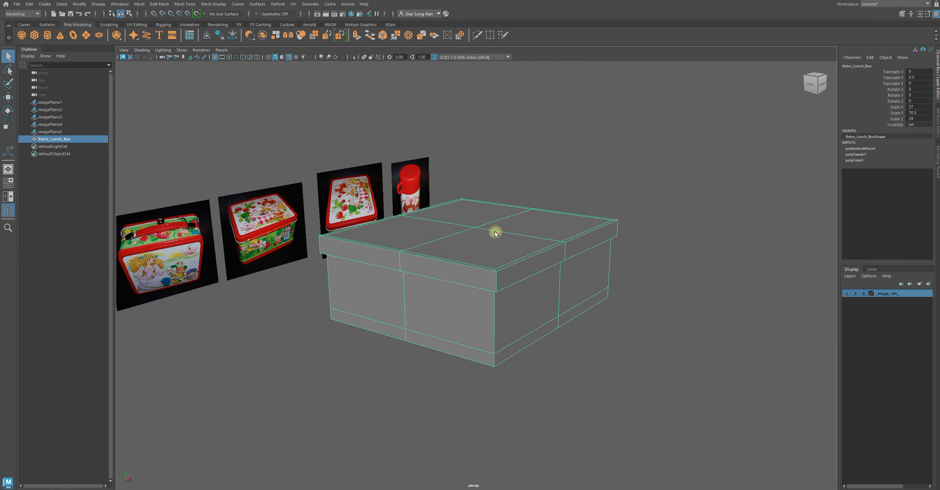
left_click(8, 152)
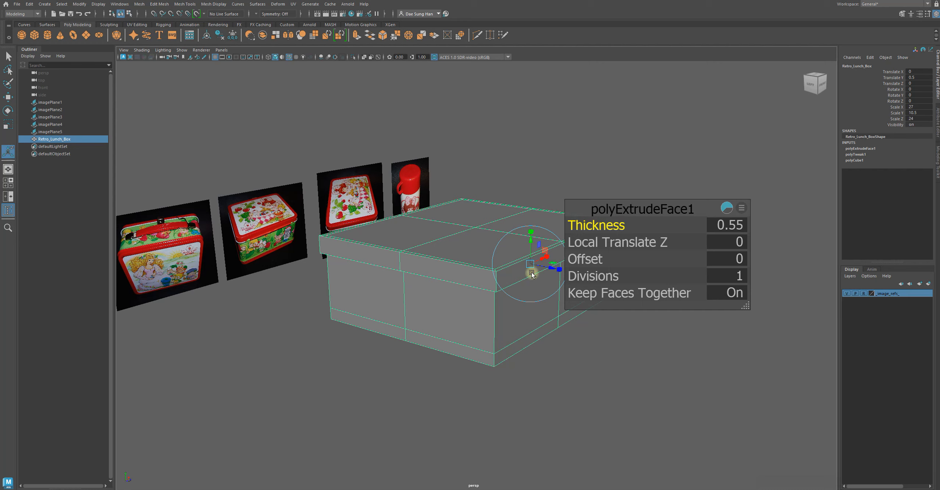
Step: Move the floating polyExtrudeFace1 settings clear of the lunch box
left_click(8, 151)
left_click(803, 169)
left_click_drag(688, 205, 720, 102)
left_click(714, 358)
left_click(548, 298)
left_click(776, 217)
left_click(539, 261)
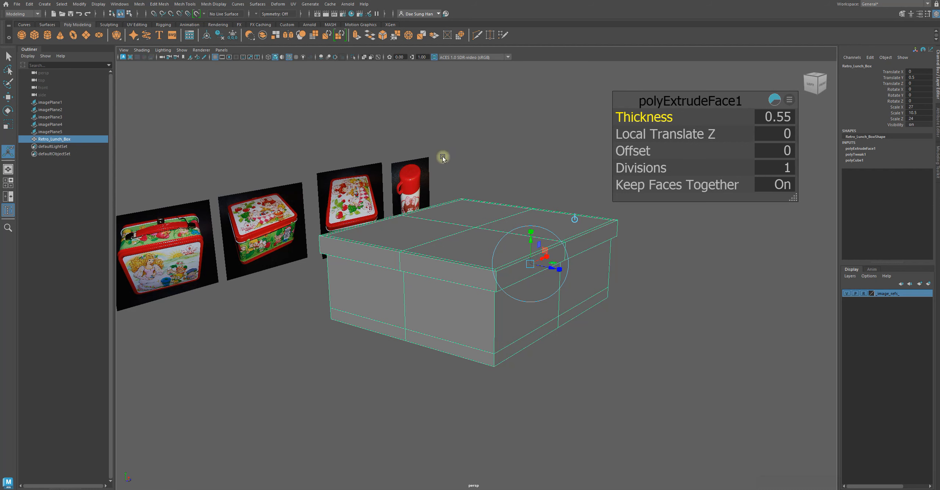
Step: Switch to the Move tool, then expand the polyExtrudeFace1 attributes and enlarge the Channel Box to show them all
key("w")
left_click(629, 150)
left_click(578, 267)
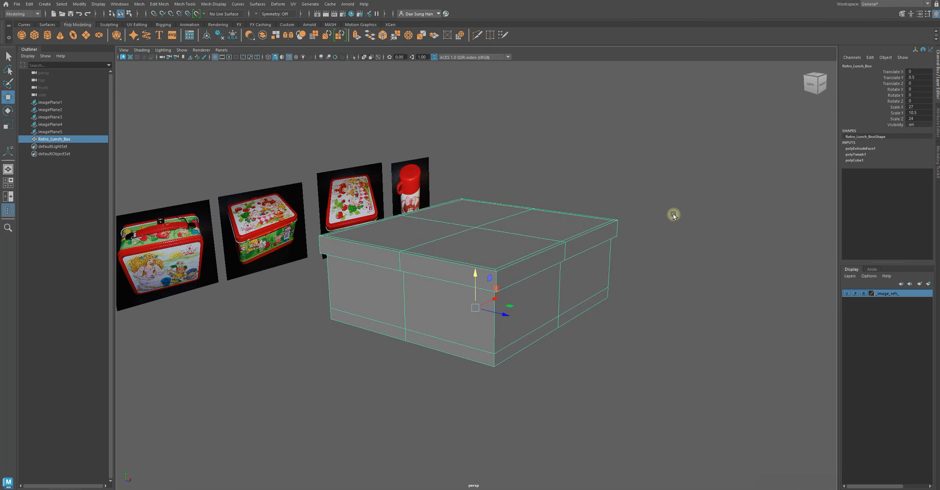
left_click(864, 148)
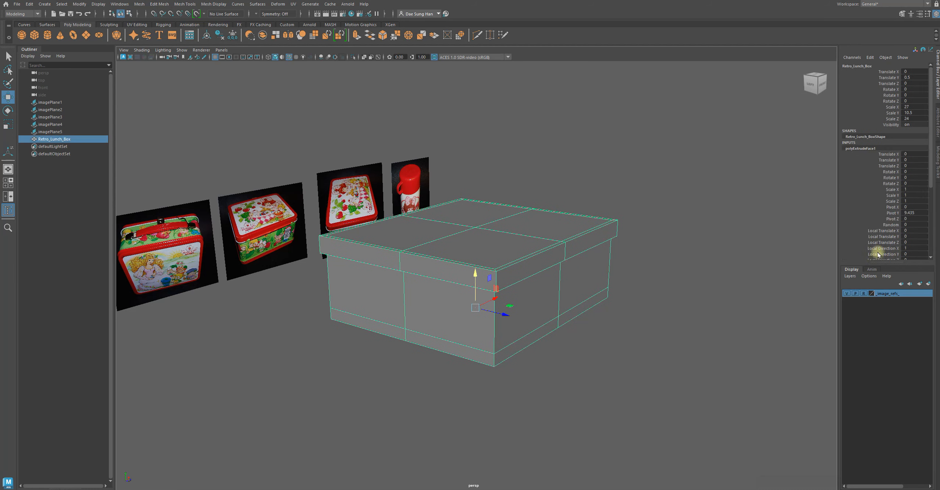
left_click_drag(885, 264, 886, 394)
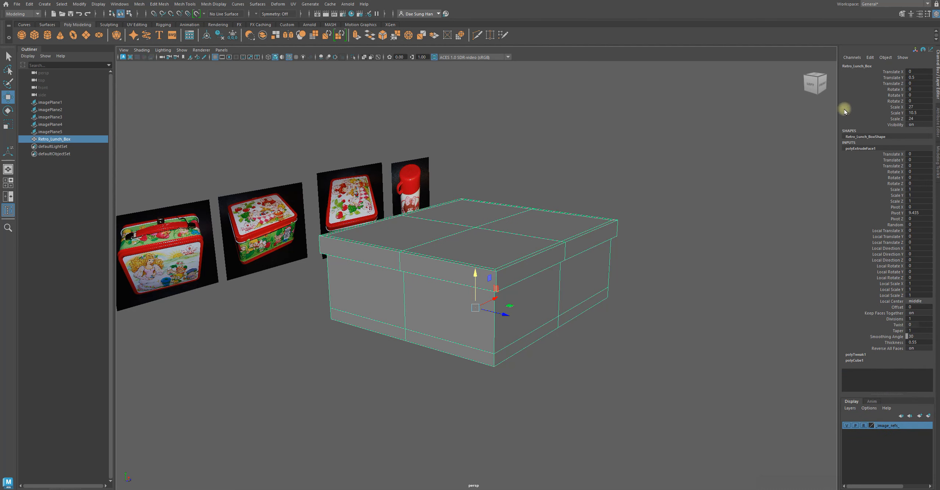
left_click_drag(838, 105, 788, 94)
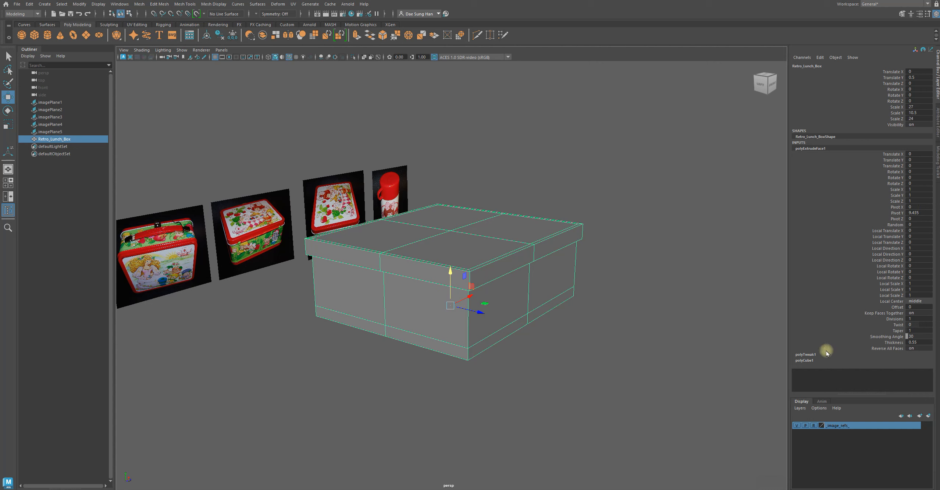
Step: Try pushing the extruded lid faces outward to a Local Translate Z of 5.66 with the manipulator, and undo it
left_click(8, 154)
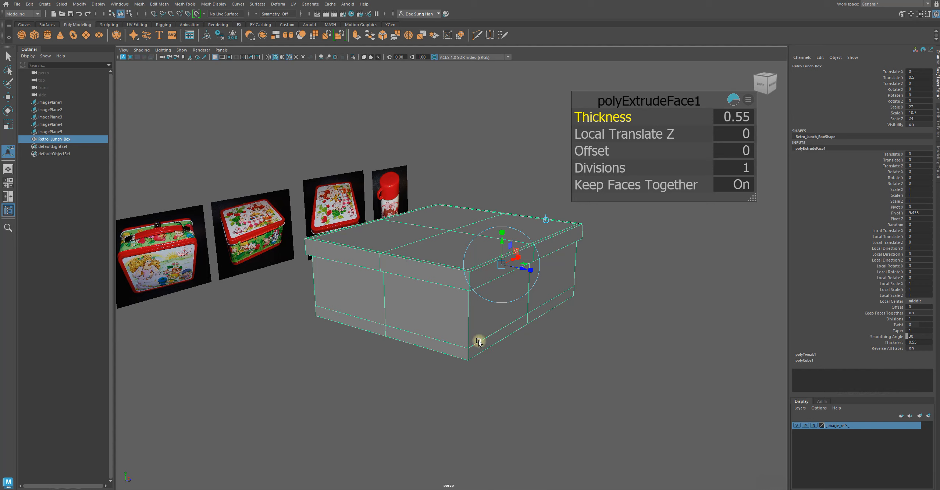
left_click_drag(493, 310, 405, 282, "alt")
right_click_drag(404, 282, 528, 295, "alt")
left_click_drag(566, 261, 540, 275, "alt")
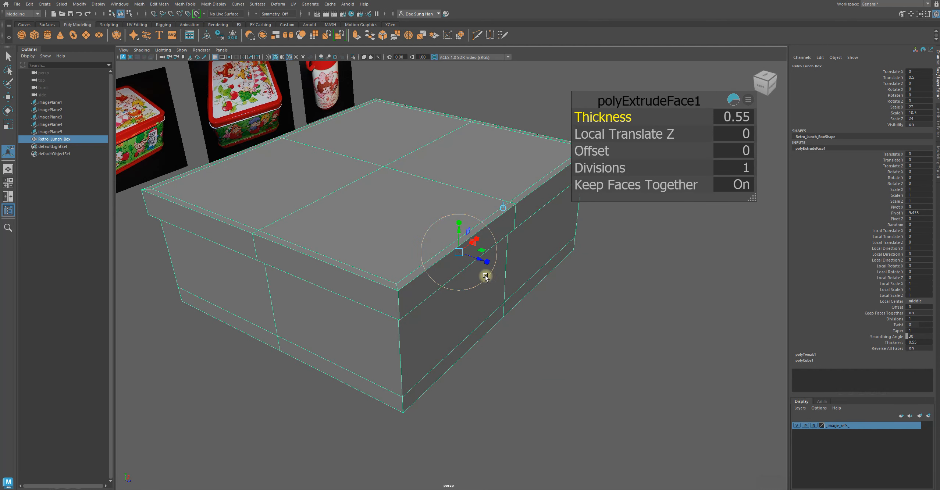
left_click_drag(482, 260, 350, 262)
key("z")
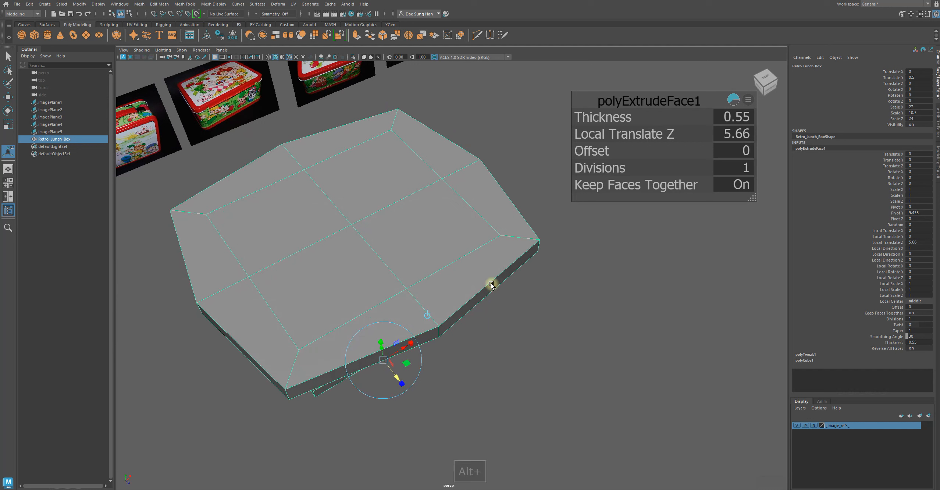
key("z")
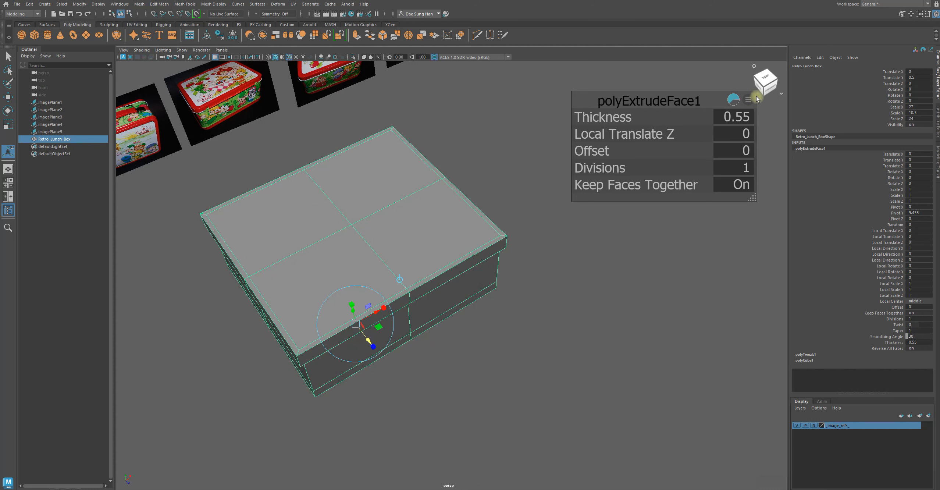
Step: Reposition the floating extrude settings, make Thickness the active attribute, then leave the manipulator and deselect the lunch box
left_click_drag(674, 99, 614, 90)
left_click_drag(549, 104, 592, 116)
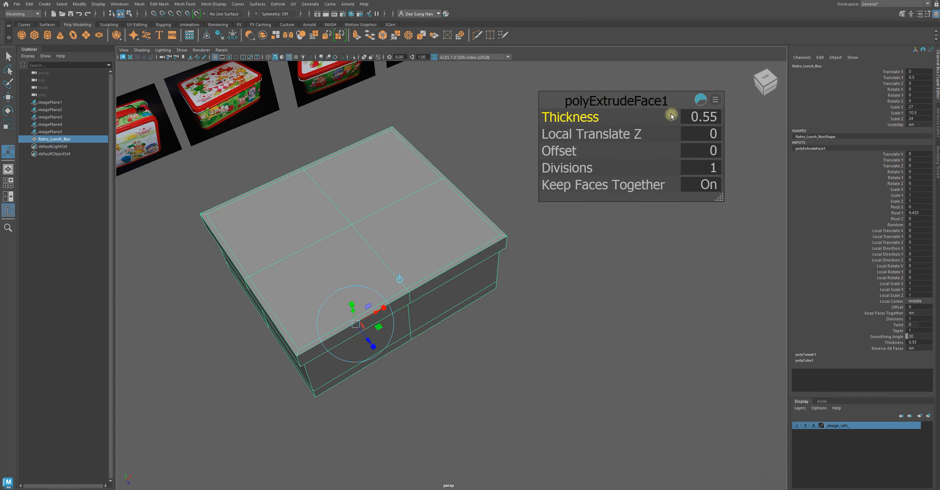
left_click_drag(640, 344, 650, 317, "alt")
left_click(651, 317)
left_click_drag(550, 291, 724, 316, "alt")
left_click(630, 298)
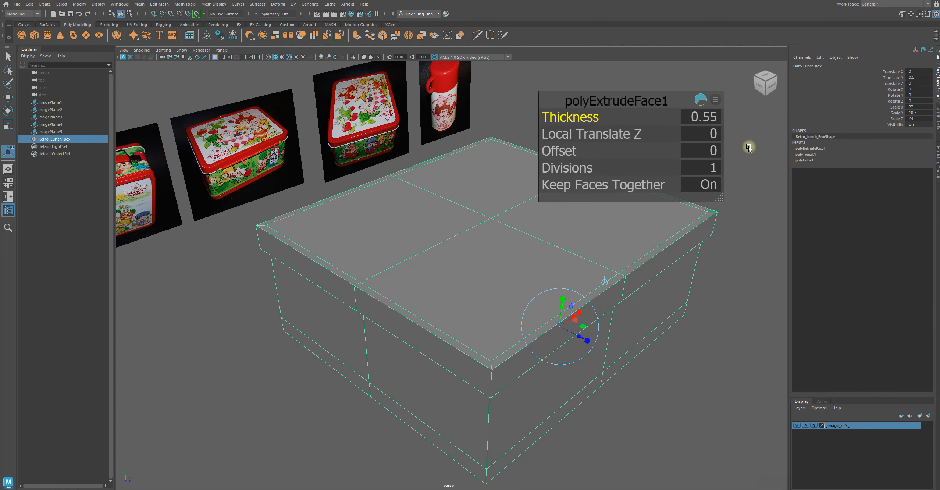
key("w")
left_click(728, 350)
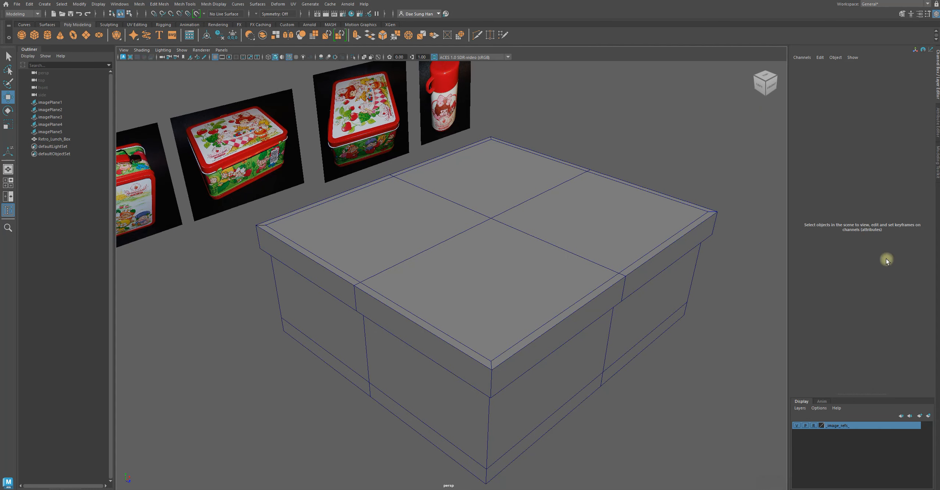
Step: Turn on the smooth mesh preview for the lunch box and deselect it
left_click_drag(659, 311, 528, 208, "alt")
left_click(525, 264)
key("3")
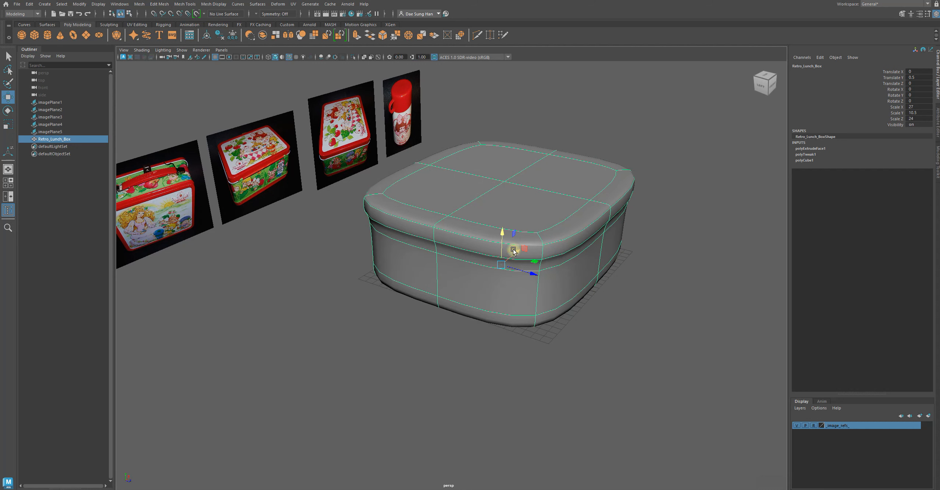
left_click(622, 338)
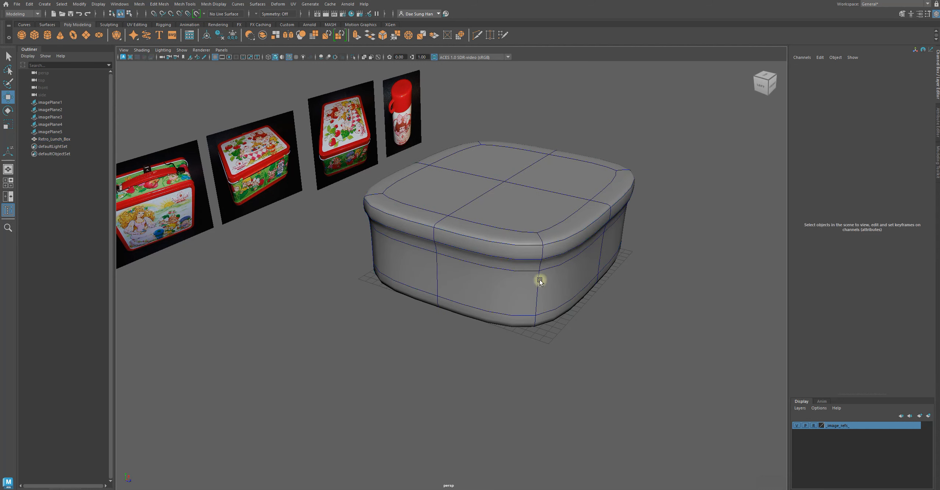
Step: Compare the lunch box with and without smooth mesh preview, leaving the preview on and the box deselected
left_click_drag(631, 270, 631, 248, "alt")
left_click(632, 248)
key("1")
left_click_drag(711, 332, 685, 328, "alt")
key("3")
left_click(712, 386)
left_click_drag(712, 386, 661, 340, "alt")
right_click_drag(661, 340, 629, 295, "alt")
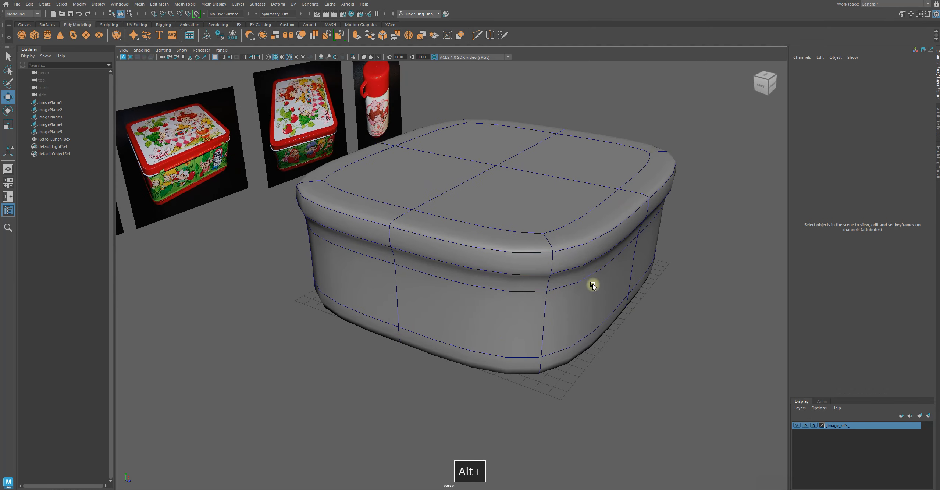
Step: Toggle the lunch box between its unsmoothed mesh and smooth preview again, finishing with the preview on and nothing selected
key("1")
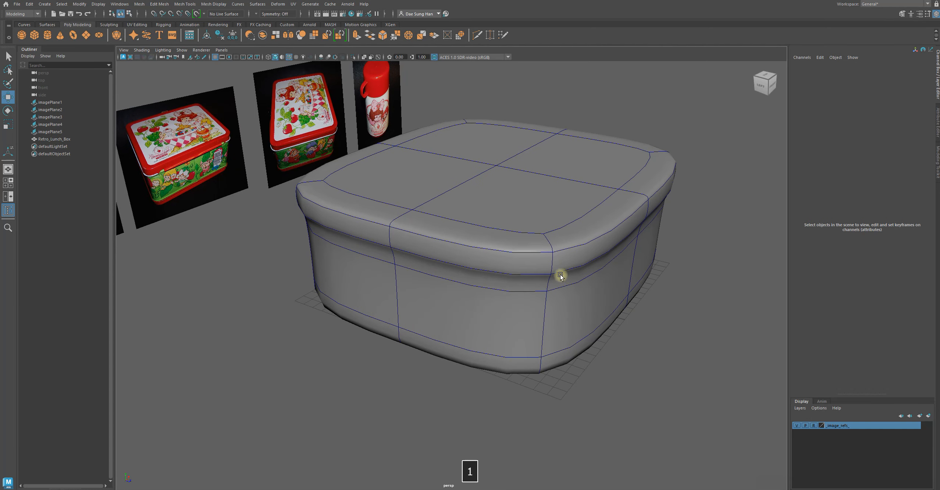
left_click(559, 274)
key("1")
key("3")
left_click(668, 348)
left_click_drag(668, 349, 541, 252, "alt")
Step: Try standing the lunch box upright with Rotate X at 85.195 and Rotate Y and Rotate Z at 0
left_click(541, 252)
key("e")
left_click_drag(549, 309, 614, 363, "alt")
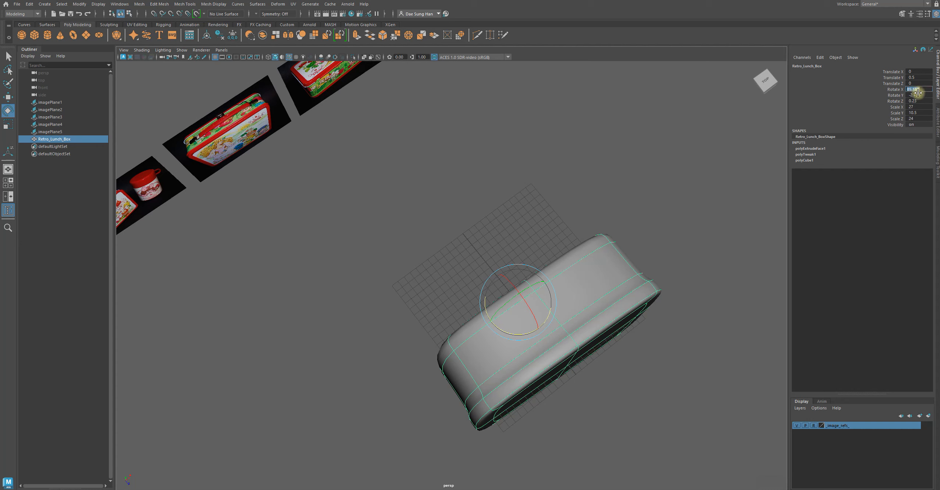
left_click(915, 112)
left_click(922, 94)
left_click_drag(514, 253, 548, 234, "alt")
key("z")
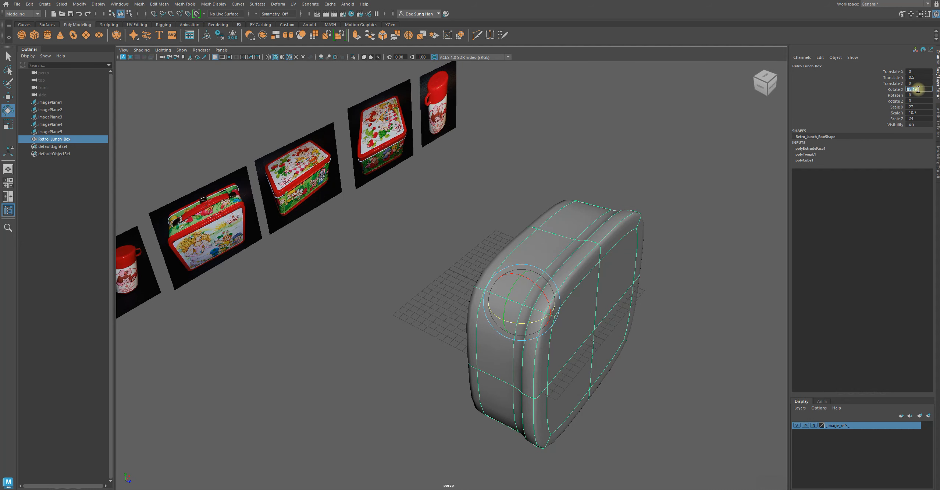
left_click(893, 89)
left_click_drag(616, 237, 669, 201, "alt")
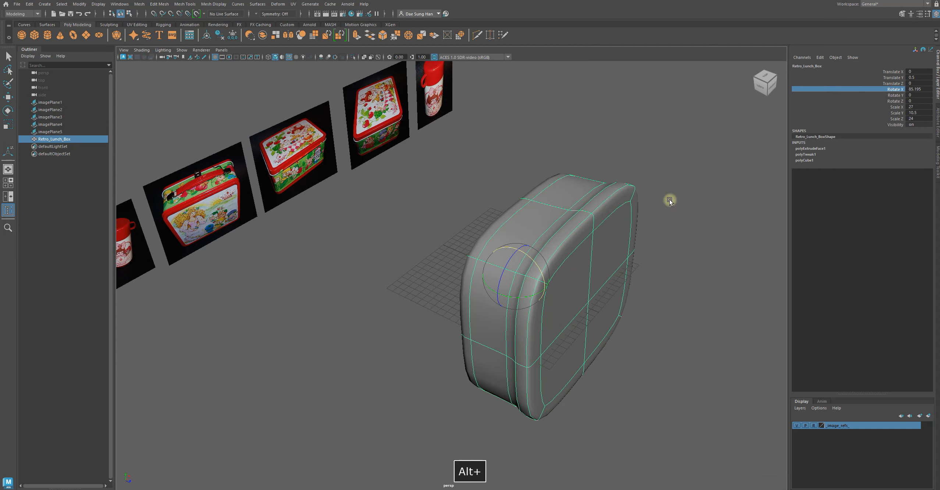
left_click(927, 96)
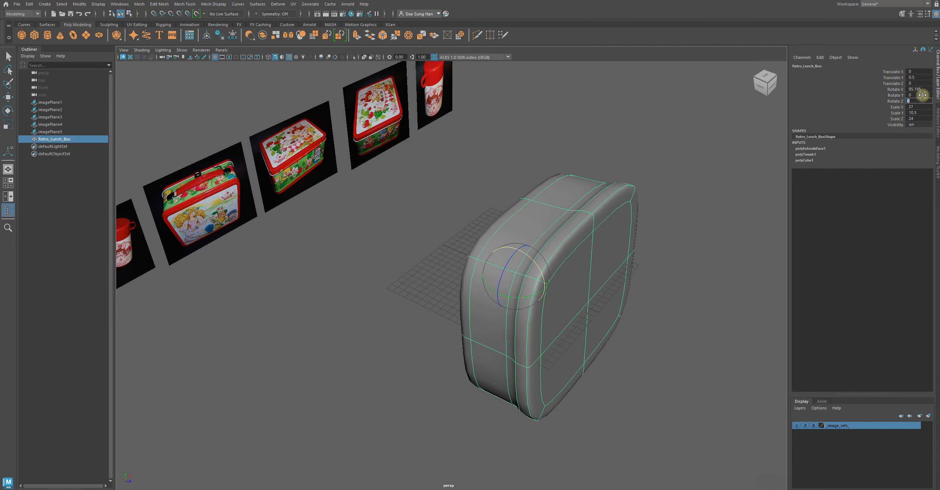
key("Tab")
left_click_drag(489, 290, 555, 231, "alt")
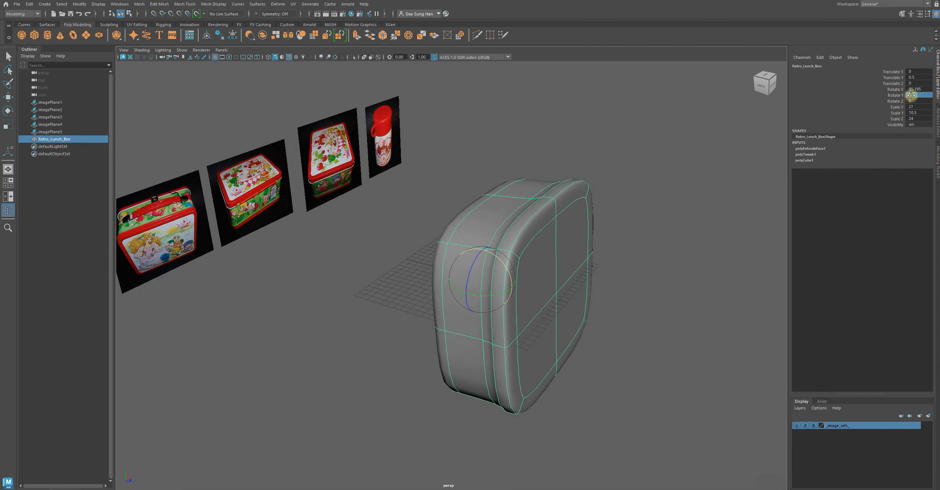
left_click_drag(639, 250, 468, 161, "alt")
Step: Try raising the upright lunch box to Translate Y 11.141, and deselect it to compare it with the reference photos
key("w")
left_click(608, 233)
mouse_move(608, 233)
left_mouse_down("alt")
mouse_move(514, 203)
mouse_move(596, 243)
left_mouse_up("alt")
left_click(492, 200)
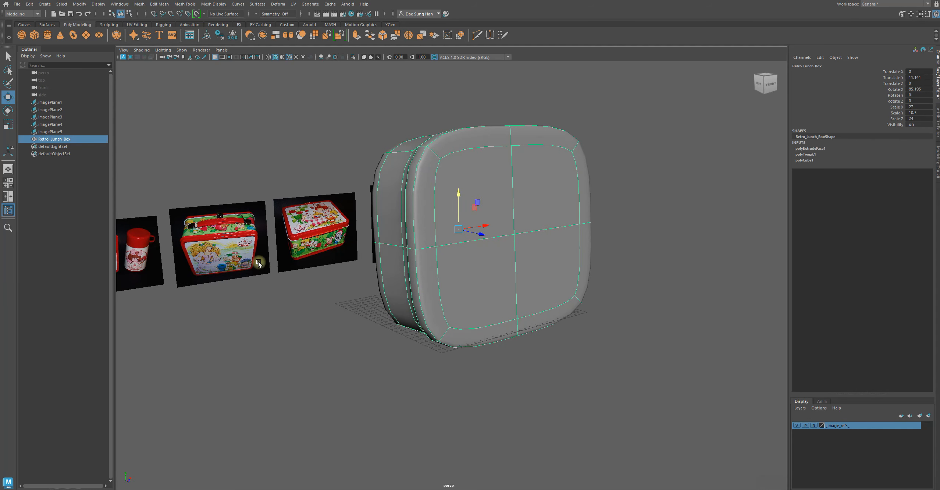
left_click_drag(335, 238, 409, 276, "alt")
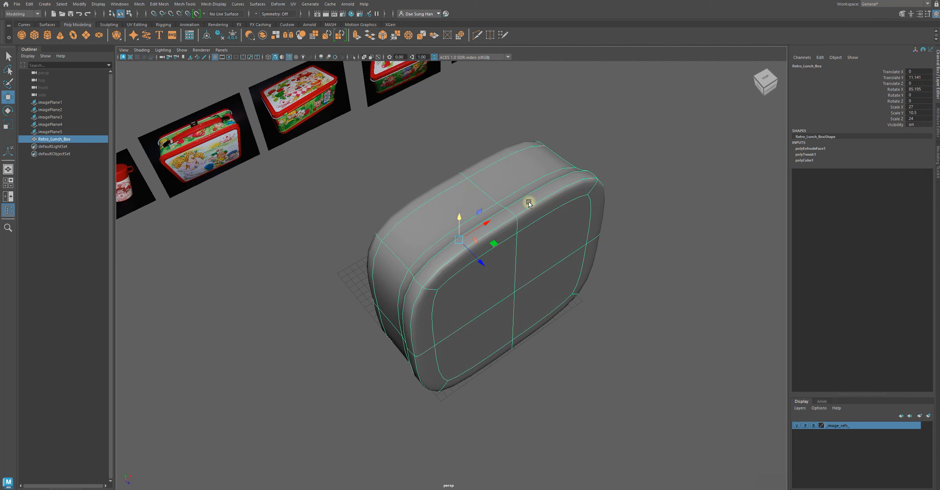
left_click(610, 245)
left_click_drag(651, 252, 667, 267, "alt")
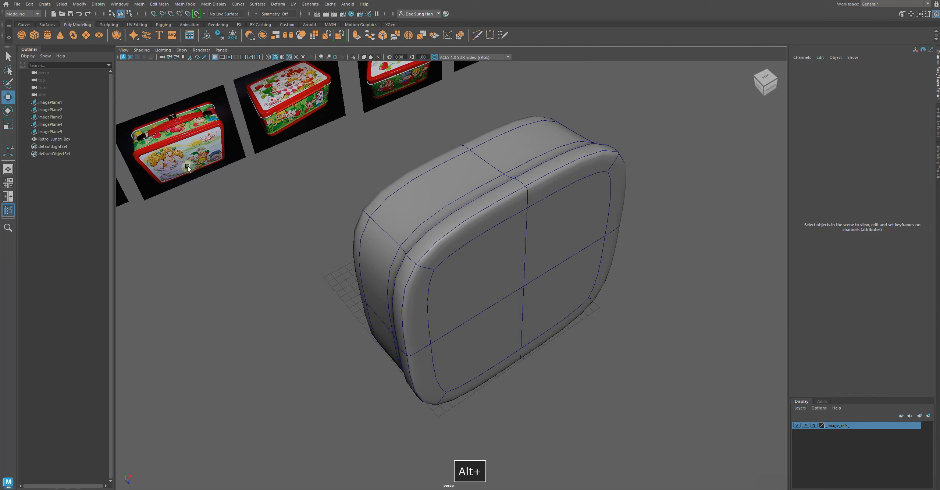
left_click_drag(200, 135, 476, 230, "alt")
left_click_drag(426, 263, 466, 273, "alt")
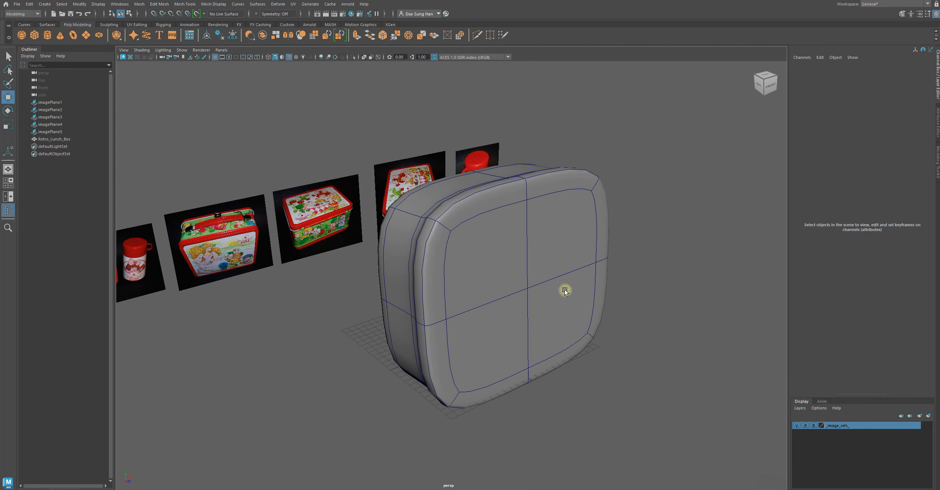
Step: Undo the deselection, the upward move and the rotation of the lunch box
key("z")
key("z")
key("z")
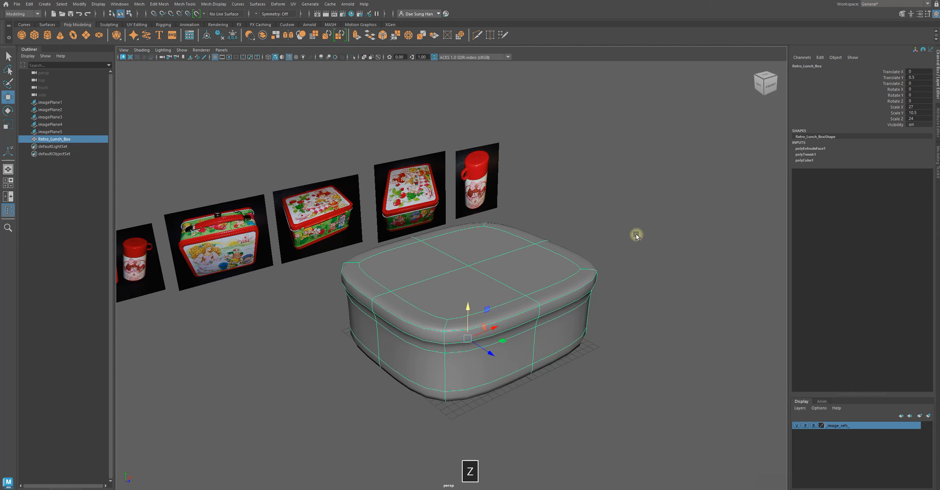
Step: Expand the settings of the lunch box's polyExtrudeFace1 history node and make Thickness the active attribute, then deselect the box
double_click(804, 147)
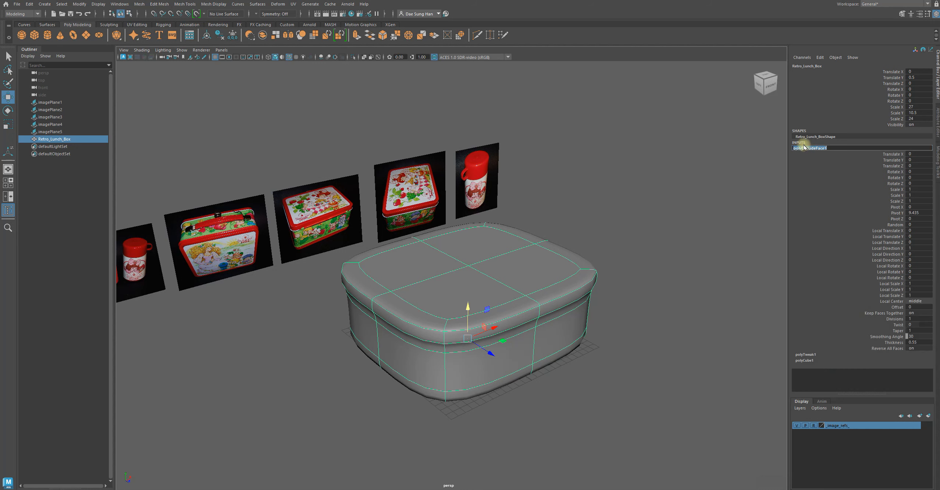
left_click_drag(548, 258, 555, 255, "alt")
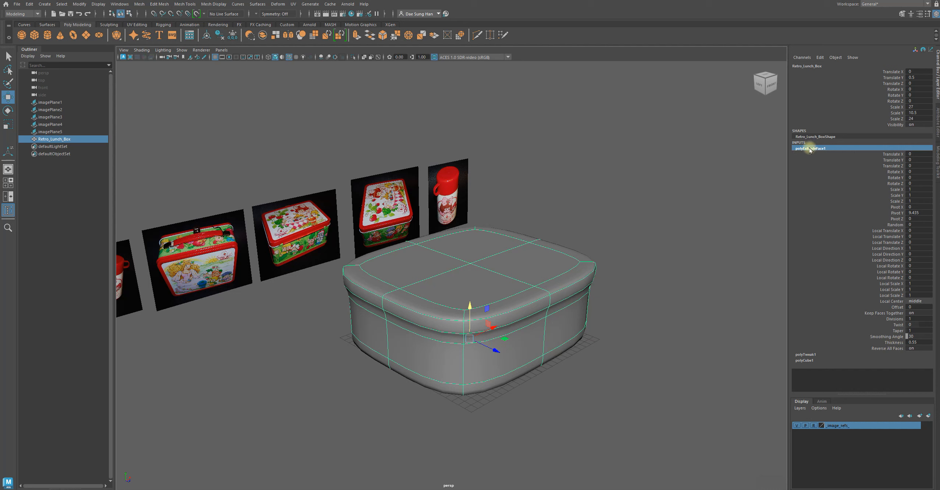
left_click(894, 342)
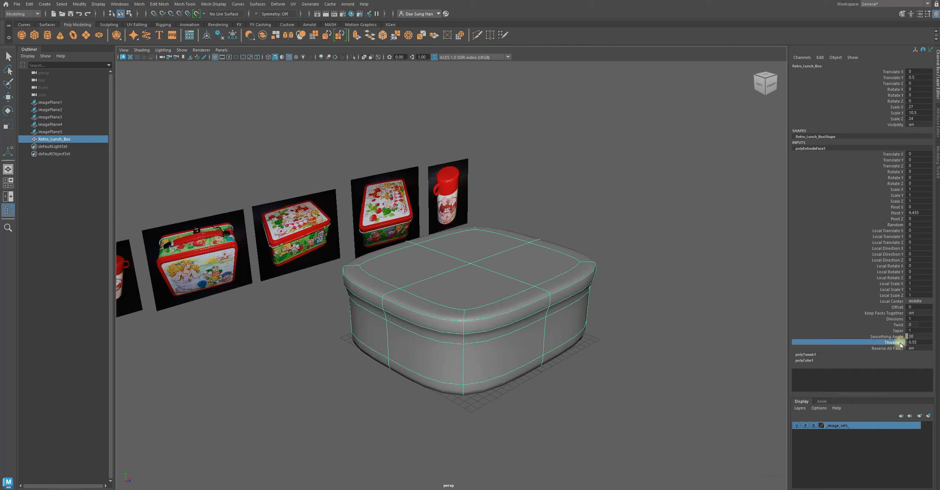
left_click(613, 360)
Step: Inspect the lid's extruded band from several angles on the unsmoothed mesh and in smooth preview
left_click(521, 319)
key("1")
middle_click_drag(511, 269, 516, 239, "alt")
right_click_drag(516, 239, 598, 278, "alt")
left_click_drag(598, 278, 617, 259, "alt")
key("3")
left_click(725, 222)
left_click_drag(576, 229, 556, 231, "alt")
left_click_drag(432, 227, 504, 247, "alt")
left_click(444, 212)
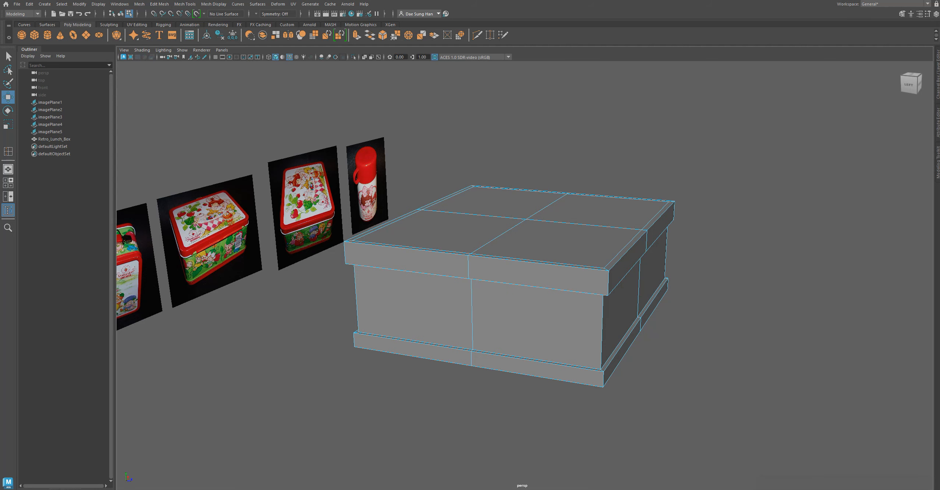
Step: Switch to File Explorer, open Retro Lunch Box Screenshot Part 05 from the Retro Lunch Box ScreenShot Steps folder, and reposition the image window
key("alt+Tab")
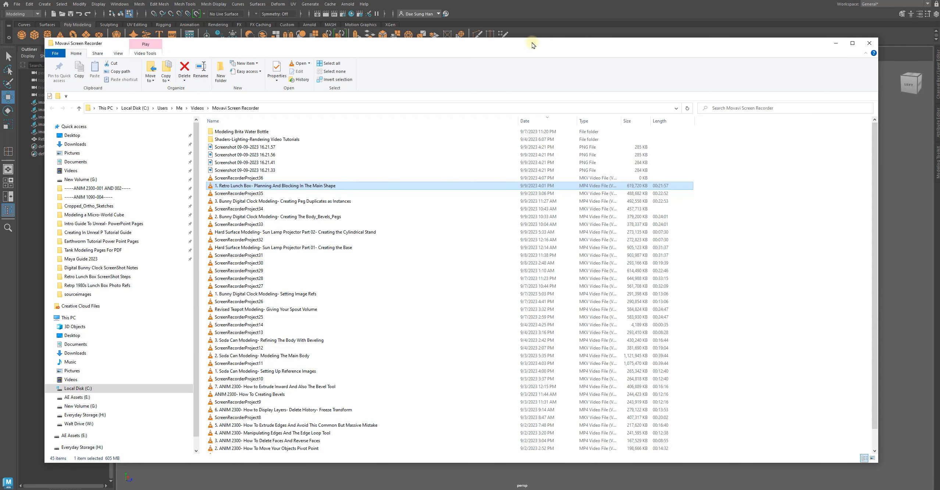
left_click(97, 294)
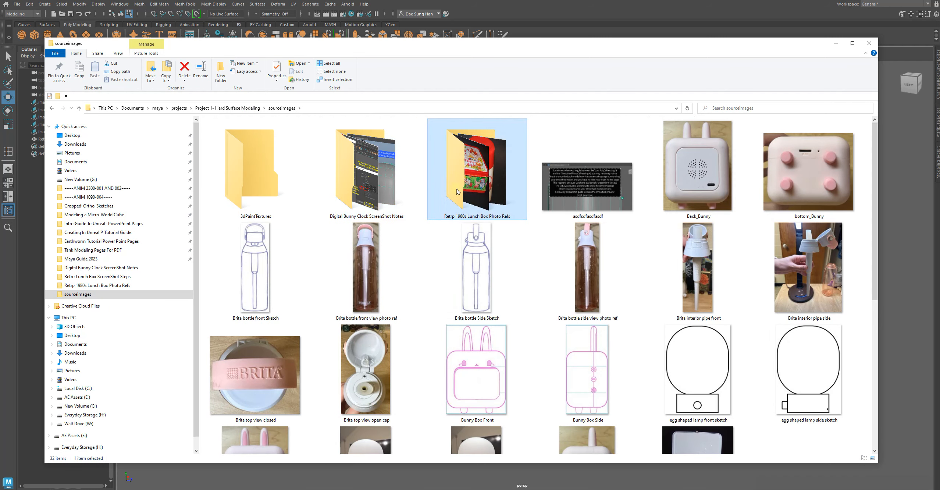
double_click(460, 179)
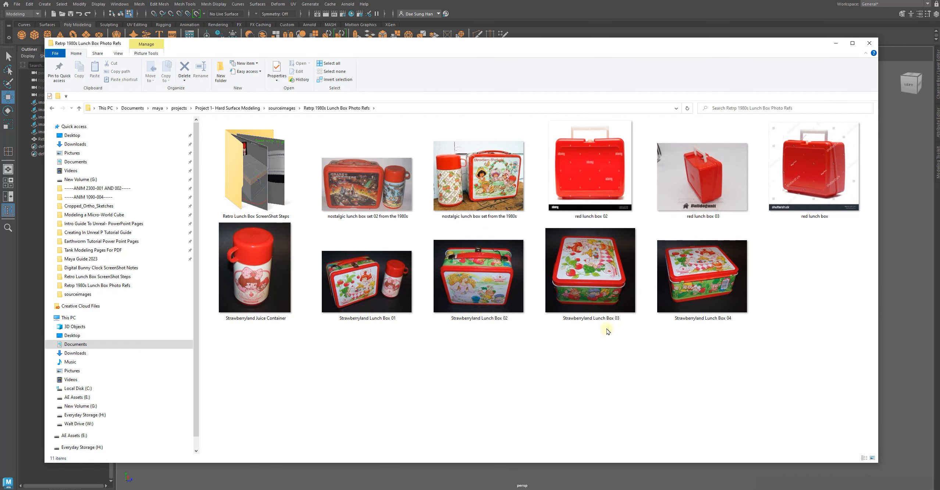
double_click(258, 175)
left_click(690, 194)
double_click(690, 195)
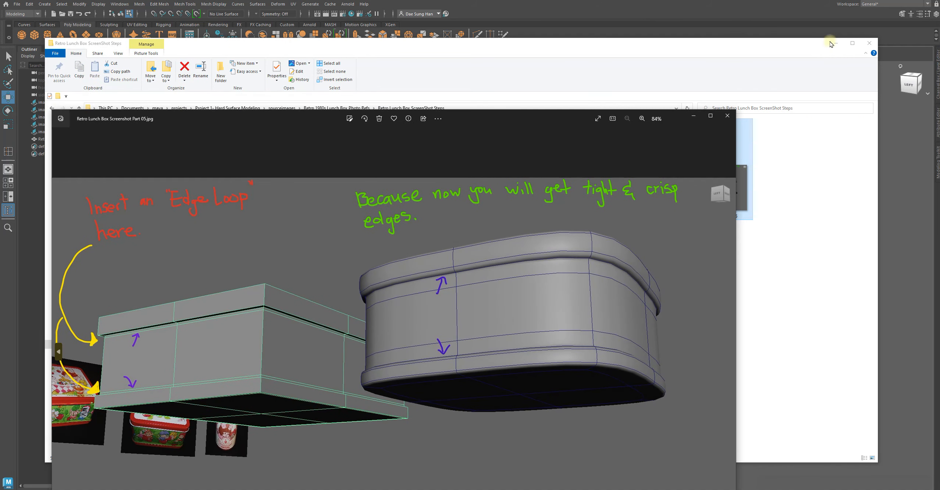
left_click(835, 43)
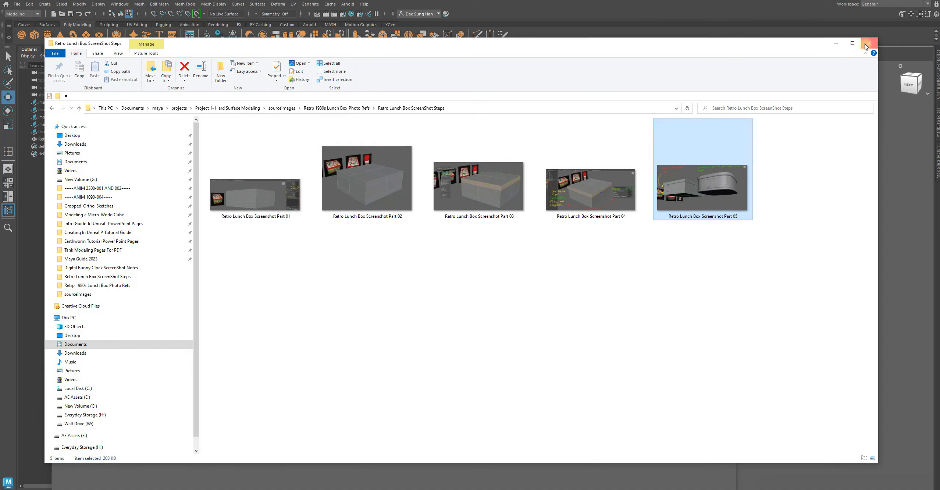
left_click_drag(472, 116, 560, 31)
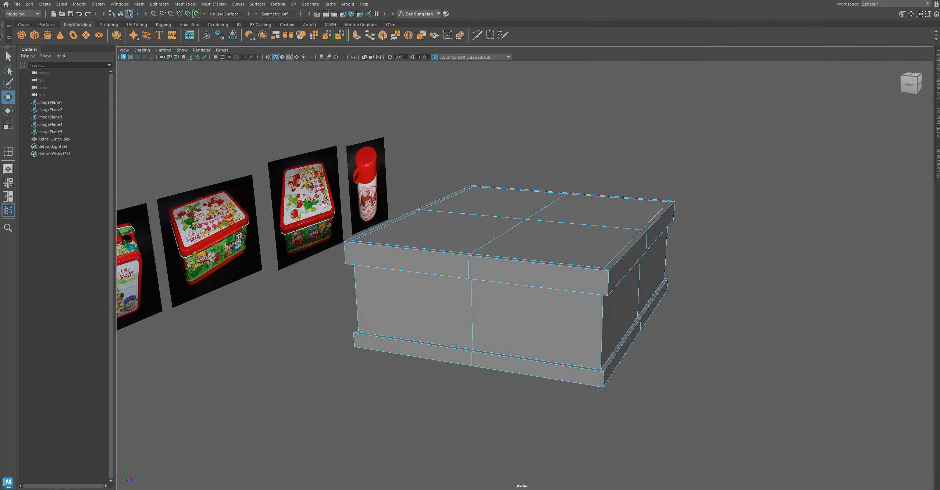
Step: Check the lunch box's lid and base bands in smooth preview, then return the selected box to its unsmoothed display
left_click_drag(487, 287, 522, 223, "alt")
left_click(550, 273)
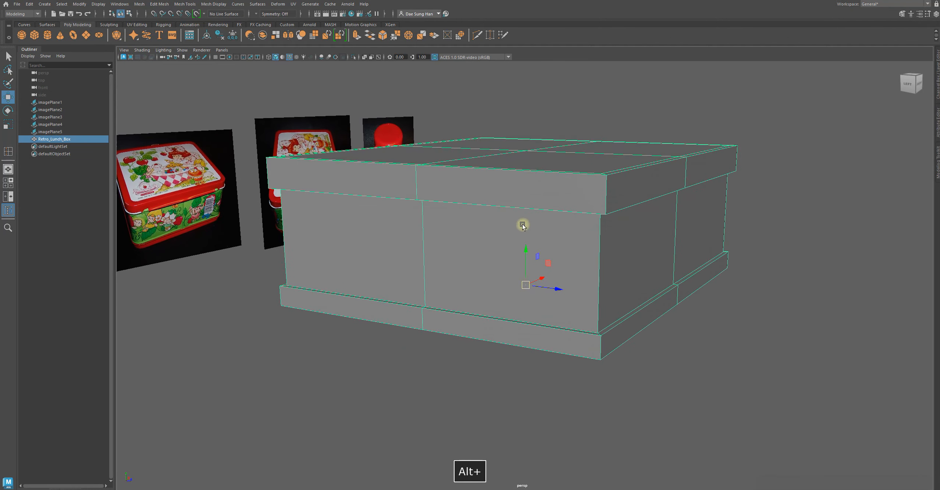
key("3")
mouse_move(782, 319)
left_mouse_down("alt")
mouse_move(791, 311)
mouse_move(778, 330)
left_mouse_up("alt")
left_click(778, 330)
left_click(619, 282)
key("1")
left_click_drag(619, 282, 193, 262, "alt")
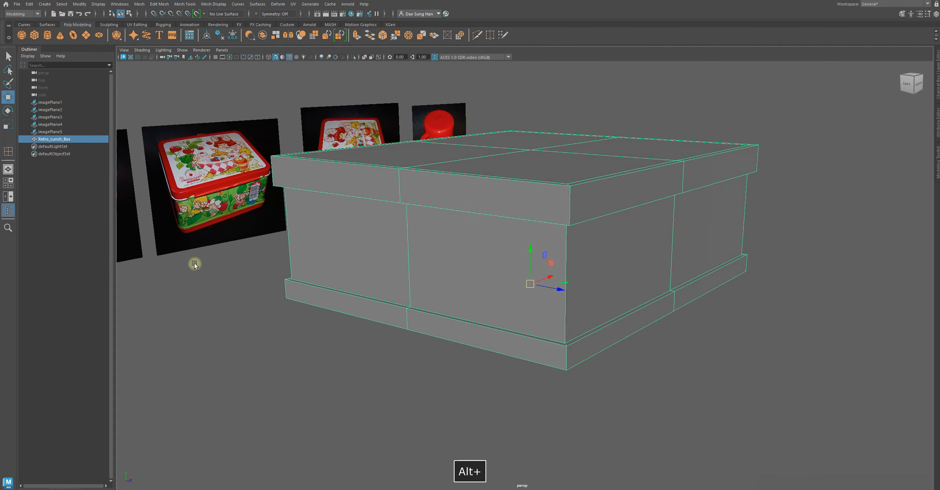
Step: Start the Insert Edge Loop Tool with its options, keeping Relative distance from edge, Auto complete and Fix Quads, then close the settings
right_click(216, 283, "shift")
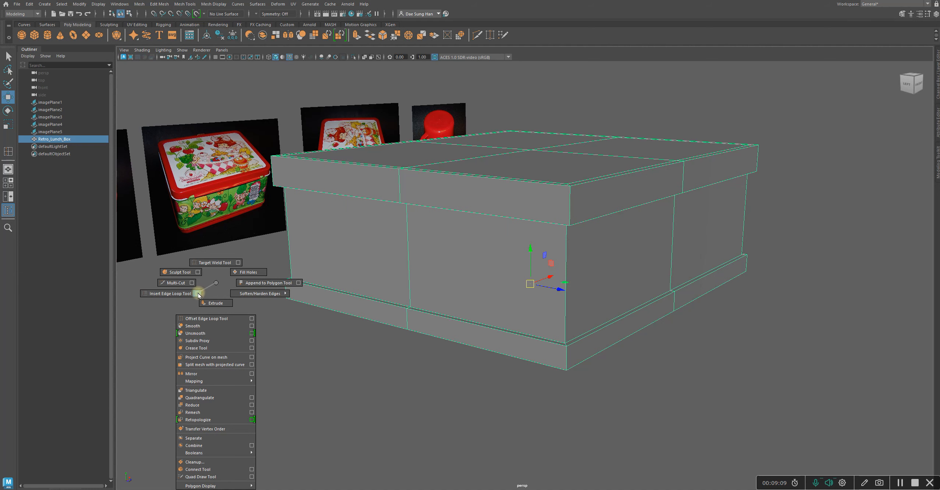
left_click(198, 293)
left_click_drag(164, 59, 274, 98)
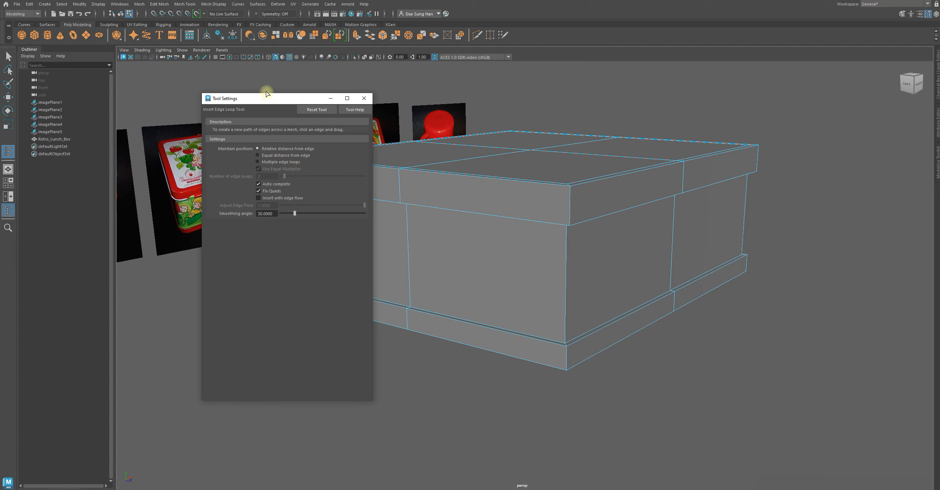
left_click_drag(266, 102, 111, 104)
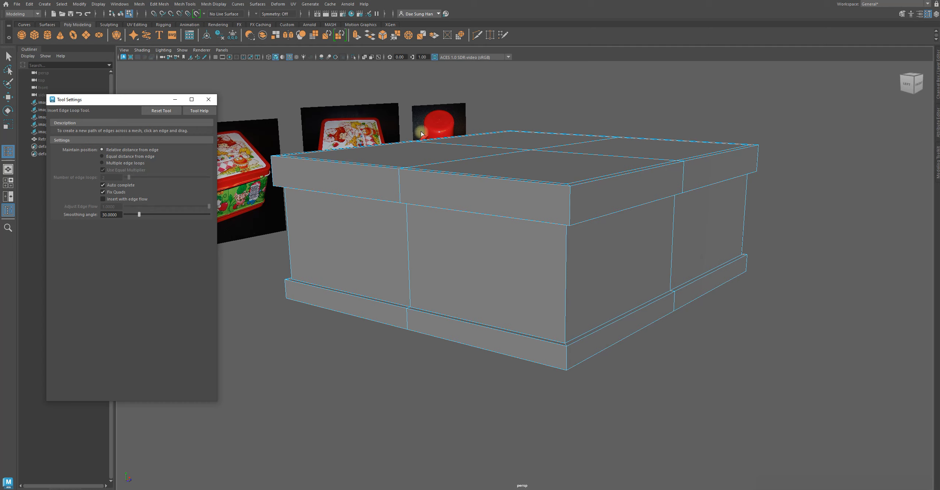
left_click(213, 102)
Step: Insert an edge loop around the lunch box body just below the lid, then return to object mode with the Move tool
left_click_drag(587, 206, 502, 187, "alt")
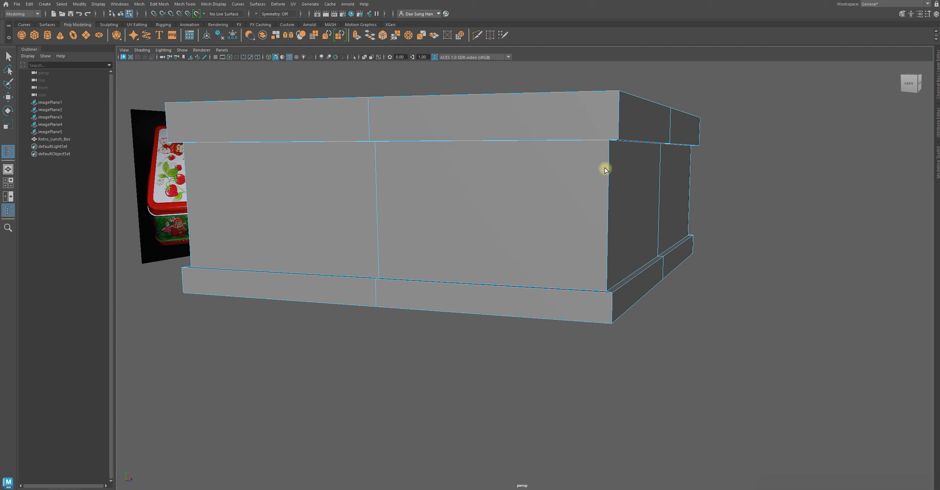
mouse_move(441, 175)
left_mouse_down("alt")
mouse_move(438, 157)
mouse_move(451, 149)
mouse_move(489, 178)
mouse_move(437, 183)
left_mouse_up("alt")
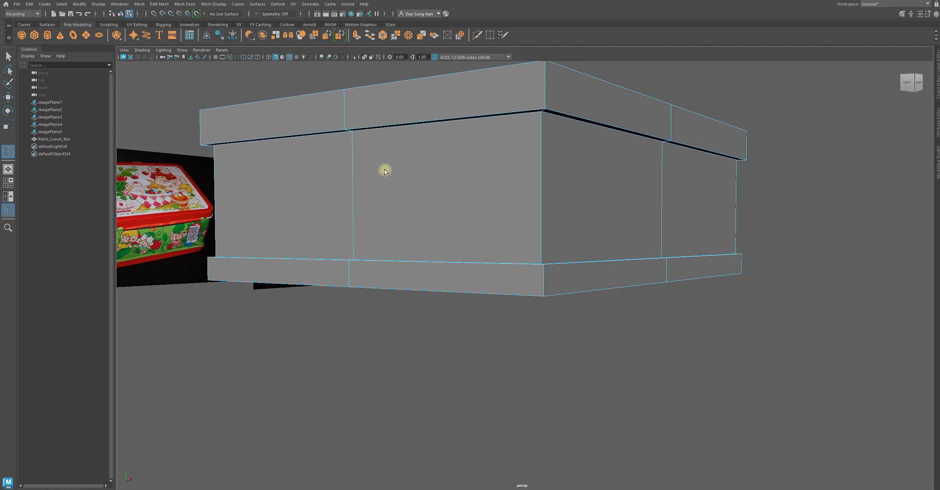
left_click_drag(433, 173, 541, 192, "alt")
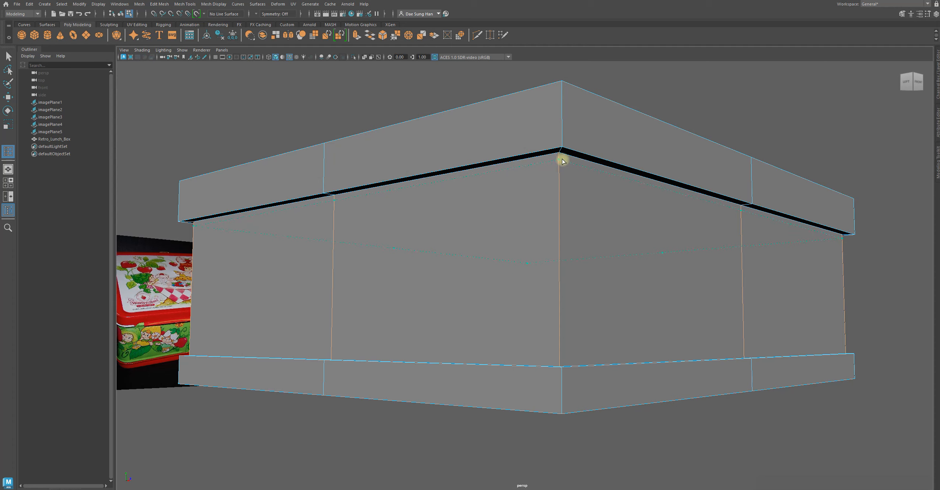
key("F8")
left_click_drag(583, 253, 596, 204, "alt")
key("w")
Step: Examine in smooth preview how the new edge loop affects the crease beneath the lid, with the lunch box deselected
left_click_drag(569, 355, 595, 299, "alt")
key("3")
left_click(761, 384)
right_click_drag(713, 279, 736, 243)
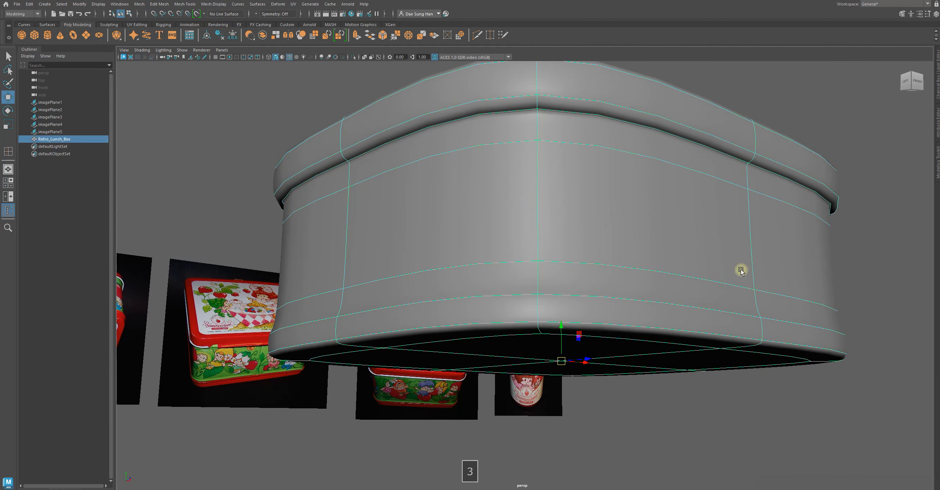
left_click_drag(736, 243, 744, 298, "alt")
scroll(744, 298, "down", 4)
left_click(744, 335)
left_click_drag(745, 335, 589, 332, "alt")
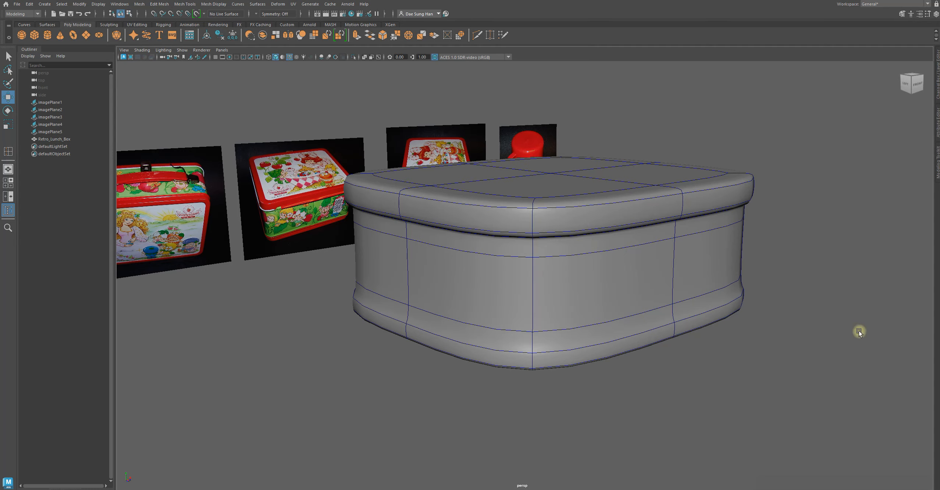
key("alt+5")
left_click_drag(845, 325, 656, 281, "alt")
Step: Return the lunch box to its unsmoothed display and select the whole edge loop just below the lid in edge mode
left_click(656, 283)
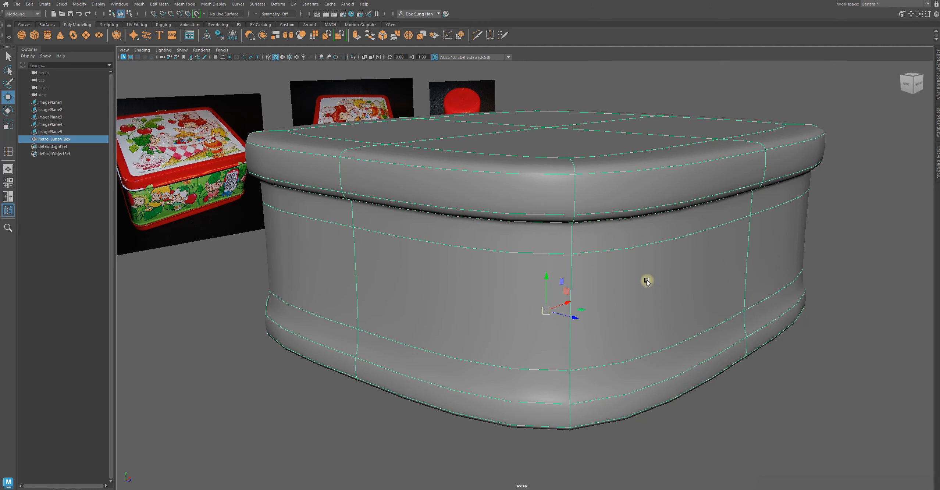
key("1")
left_click_drag(617, 268, 505, 202, "alt")
right_click(503, 200)
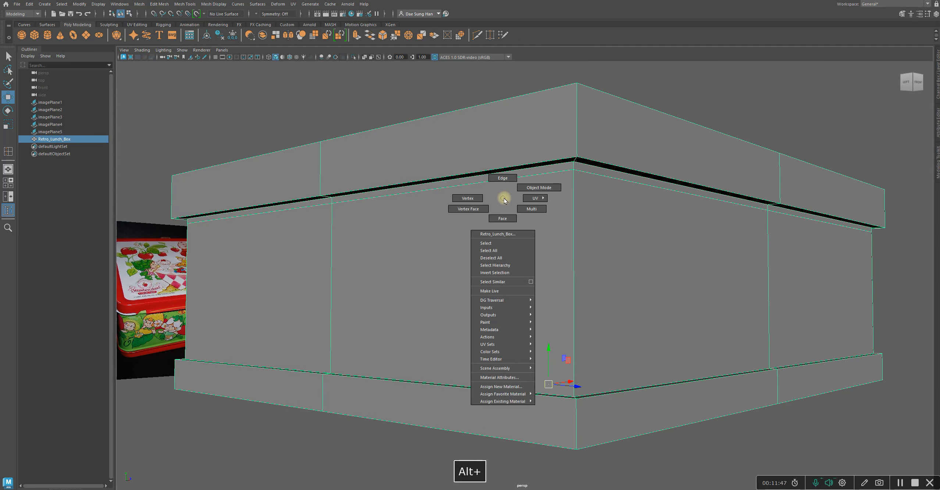
left_click(509, 178)
double_click(514, 179)
left_click_drag(694, 269, 646, 201, "alt")
right_click_drag(646, 202, 749, 241, "alt")
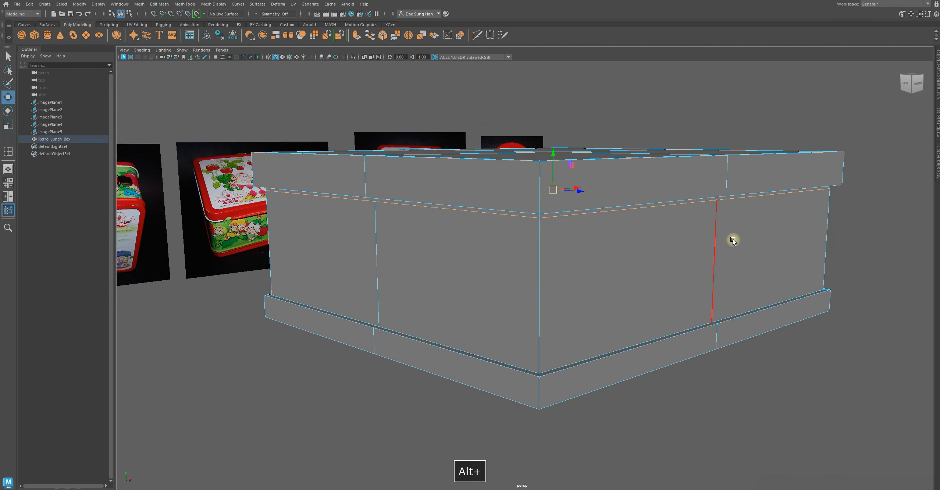
Step: Turn on smooth preview and examine the selected edge loop beneath the lid up close
key("3")
left_click_drag(719, 260, 625, 232, "alt")
left_click_drag(590, 201, 562, 193, "alt")
right_click_drag(562, 193, 603, 201, "alt")
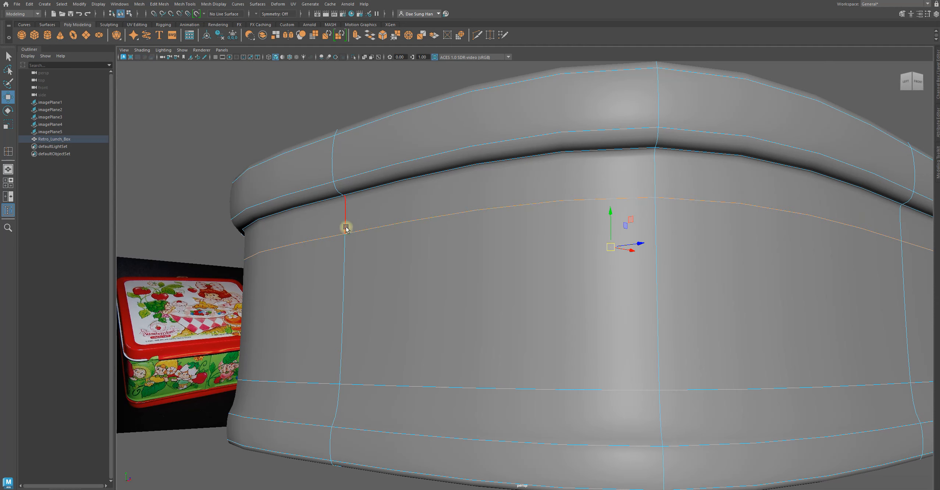
Step: Try moving the selected edge loop upward, closer to the lid, and compare the crease with smooth preview on and off
left_click_drag(603, 229, 509, 177, "alt")
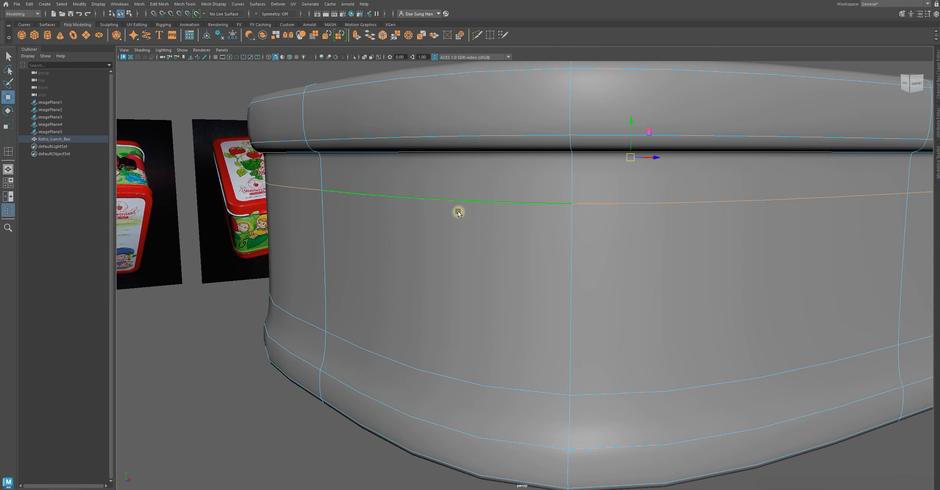
left_click_drag(295, 203, 361, 218, "alt")
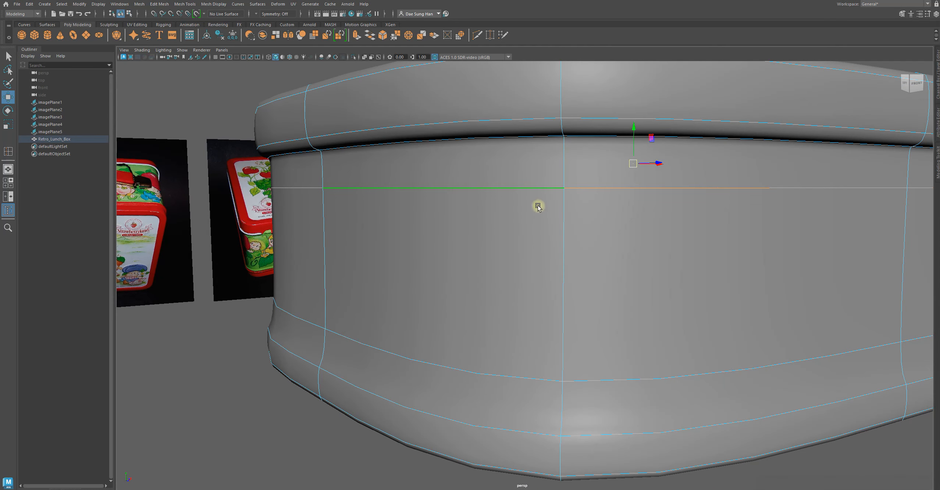
left_click_drag(537, 206, 478, 198, "alt")
left_click_drag(564, 154, 574, 148, "alt")
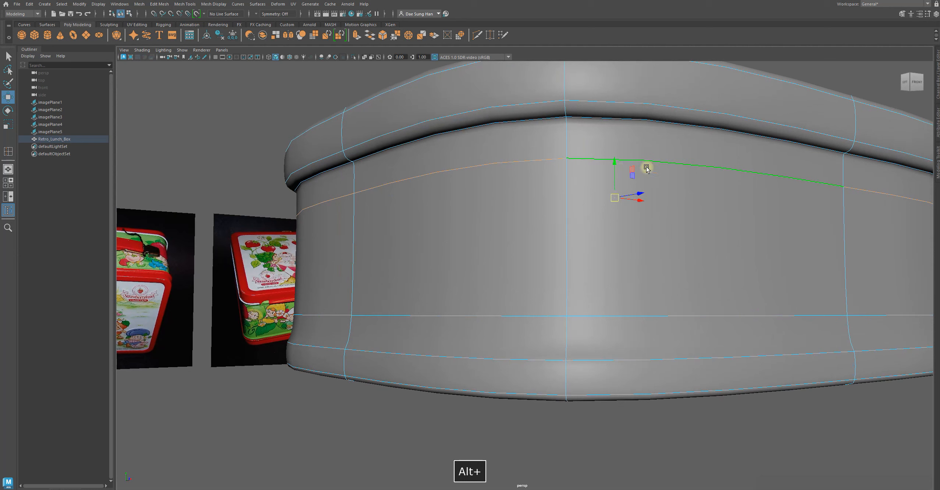
left_click_drag(614, 162, 551, 171)
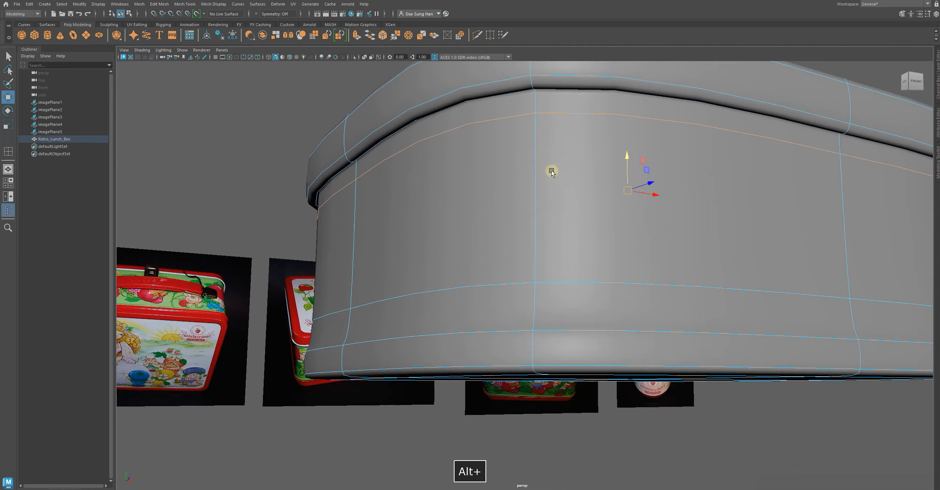
left_click_drag(654, 258, 574, 277, "alt")
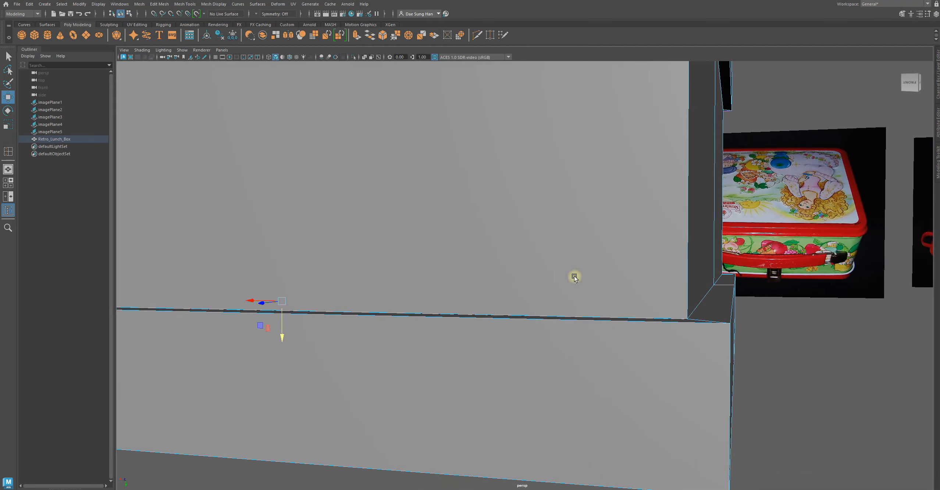
left_click_drag(683, 331, 532, 220, "alt")
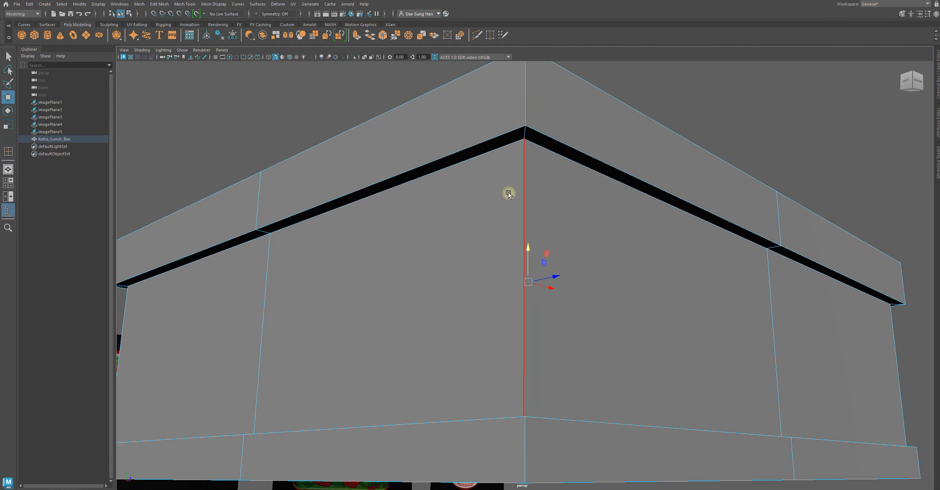
Step: Reselect the edge loop below the lid and try repositioning it in smooth preview, ending in unsmoothed display
double_click(839, 269)
left_click_drag(840, 269, 607, 112, "alt")
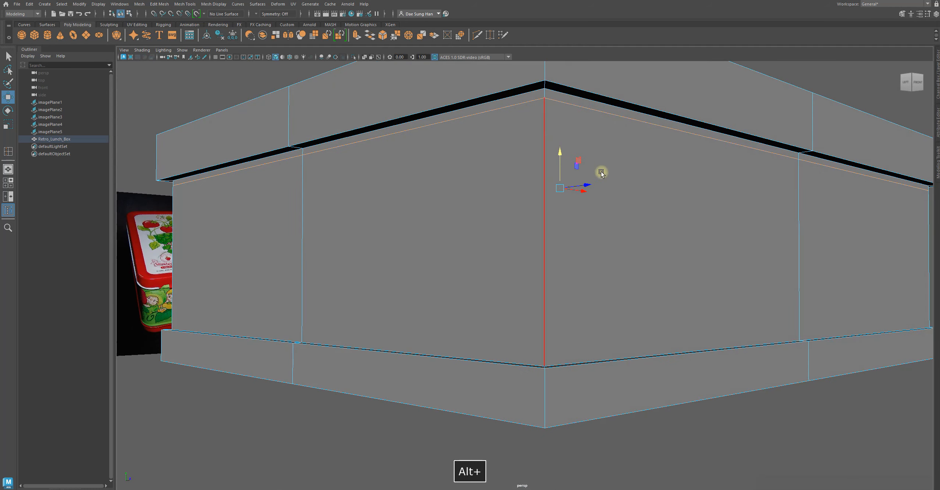
left_click_drag(601, 173, 584, 158, "alt")
key("3")
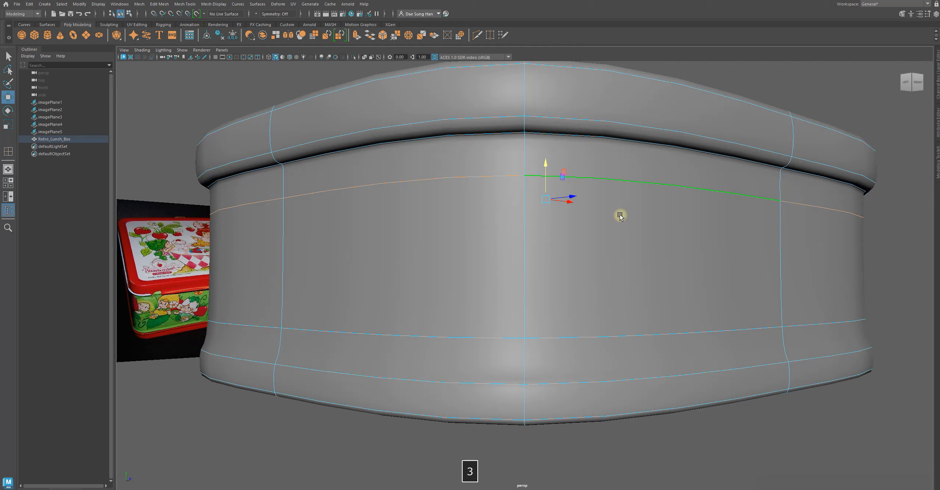
left_click_drag(543, 192, 554, 147, "alt")
right_click_drag(554, 147, 461, 126, "alt")
left_click_drag(462, 125, 464, 105, "alt")
left_click_drag(535, 147, 487, 169)
key("1")
mouse_move(694, 212)
left_mouse_down("alt")
mouse_move(702, 208)
mouse_move(695, 209)
left_mouse_up("alt")
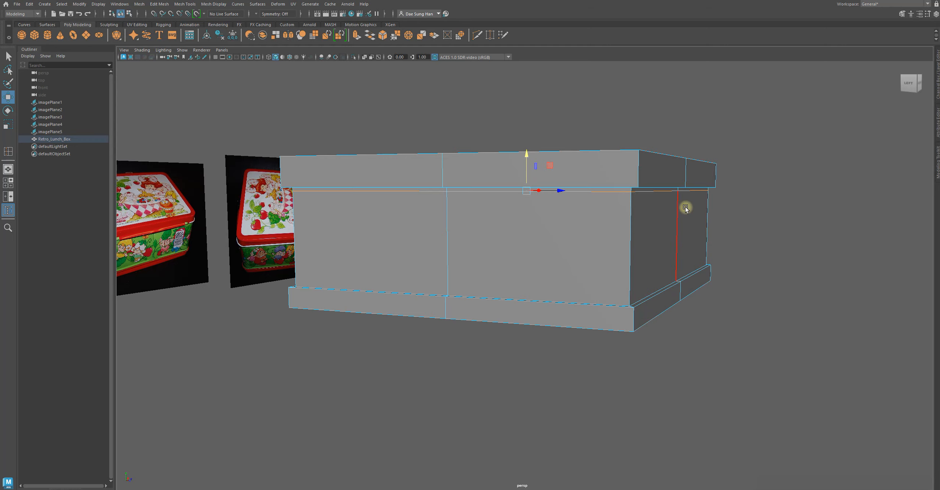
Step: Return to object mode in smooth preview and examine the soft transition into the base band with the lunch box deselected
key("3")
right_click_drag(639, 209, 686, 121)
left_click(746, 199)
left_click_drag(750, 211, 467, 181, "alt")
right_click_drag(467, 181, 582, 215, "alt")
right_click_drag(416, 186, 513, 220, "alt")
left_click_drag(513, 221, 486, 176, "alt")
right_click_drag(487, 176, 590, 204, "alt")
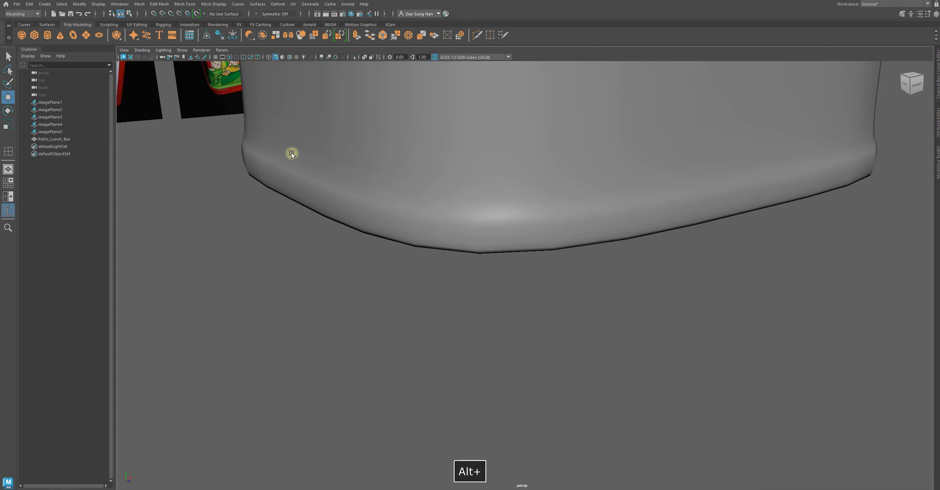
Step: Select the lunch box and return it to unsmoothed display near the base band's front corner
left_click(504, 205)
key("1")
left_click_drag(495, 203, 433, 213, "alt")
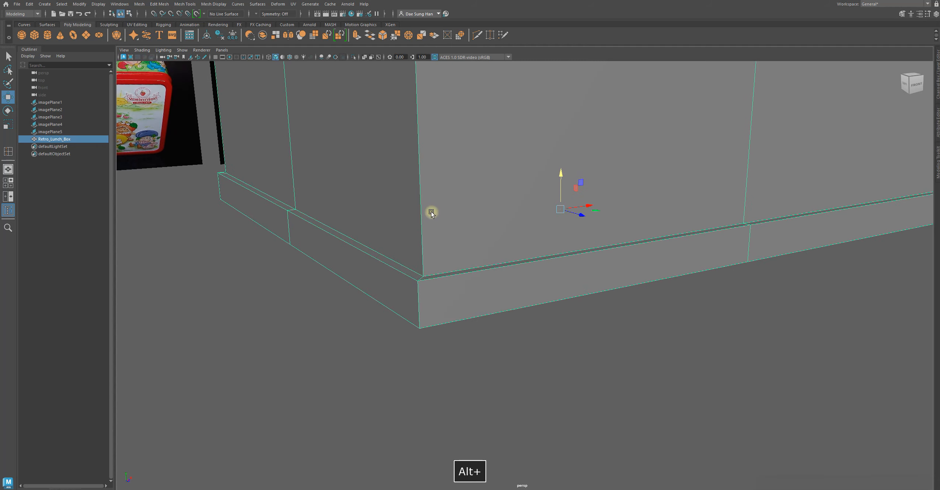
right_click(445, 148, "shift")
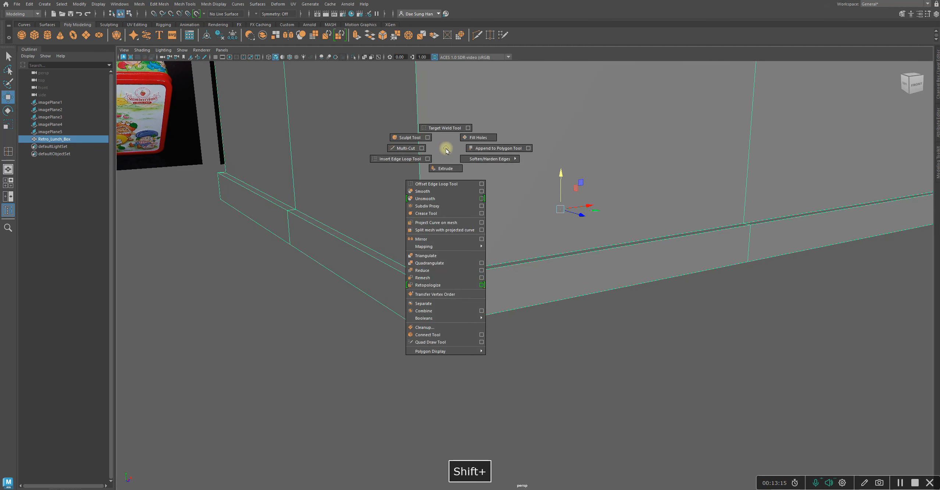
right_click_drag(445, 148, 405, 167, "shift")
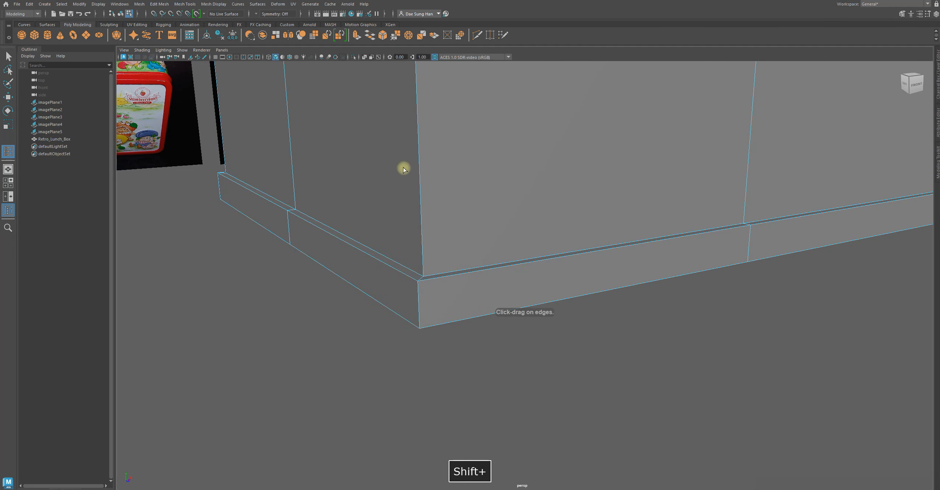
right_click_drag(570, 199, 443, 181, "alt")
key("z")
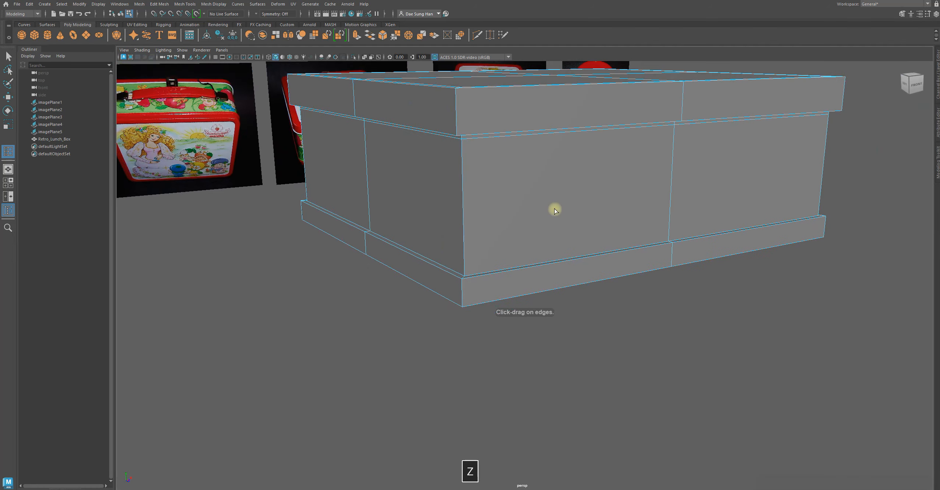
left_click_drag(556, 216, 556, 204, "alt")
key("z")
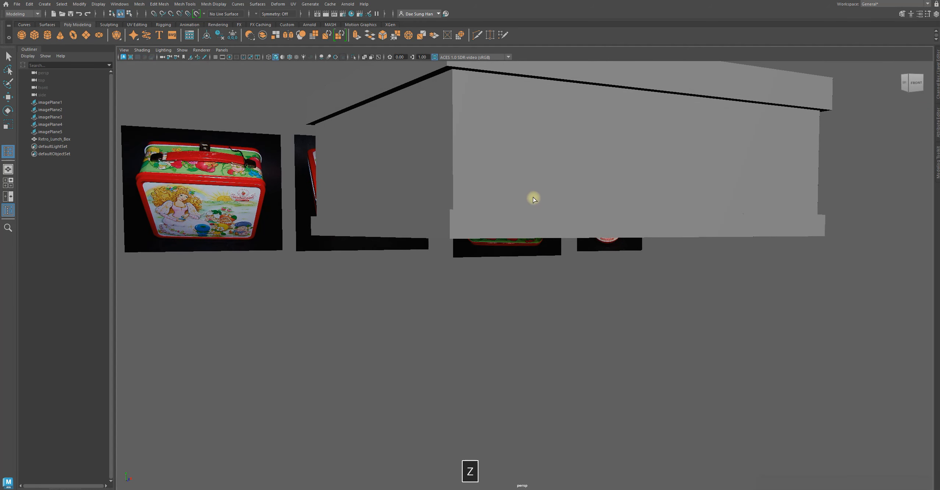
Step: Turn on wireframe on shaded and show the lunch box's channel attributes and construction history with the Move tool active
key("alt+5")
left_click_drag(528, 198, 517, 207, "alt")
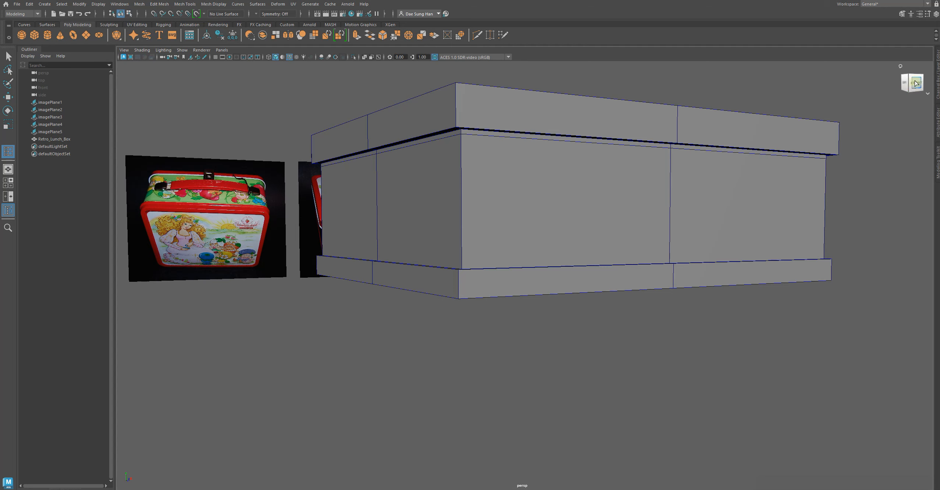
left_click(937, 66)
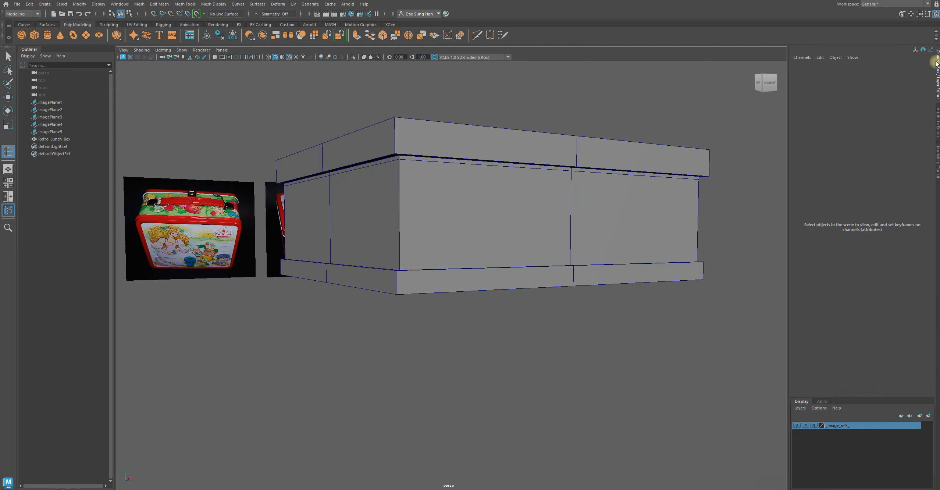
key("w")
left_click(535, 198)
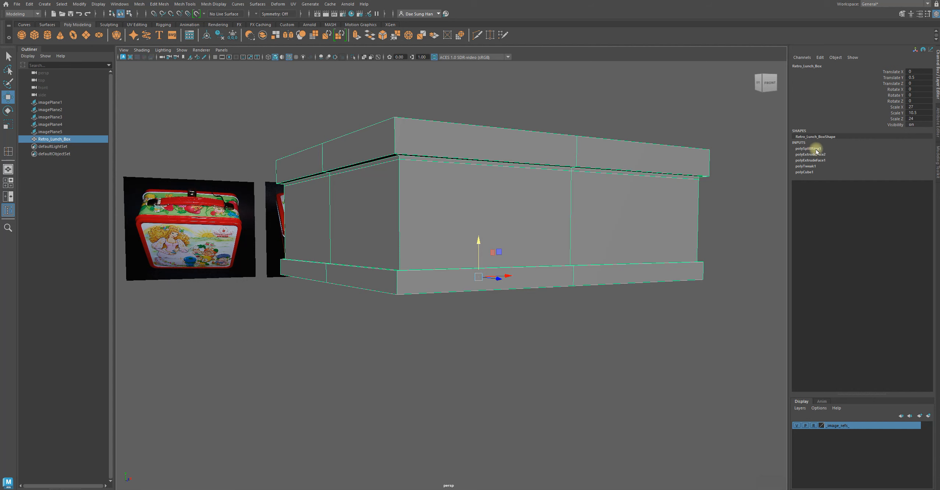
Step: Insert an edge loop around the lunch box body just above the base band
left_click_drag(431, 268, 417, 285, "alt")
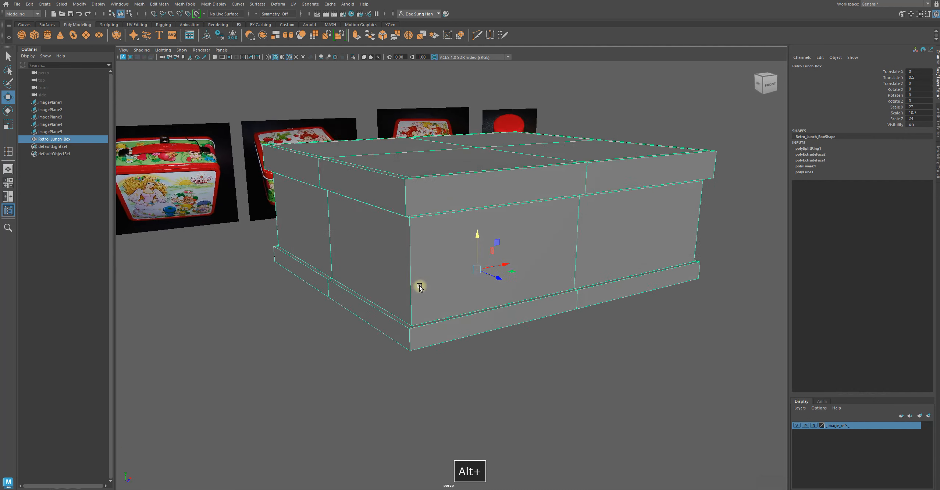
right_click_drag(418, 286, 537, 282, "alt")
middle_click_drag(374, 229, 342, 177, "alt")
right_click(337, 183, "shift")
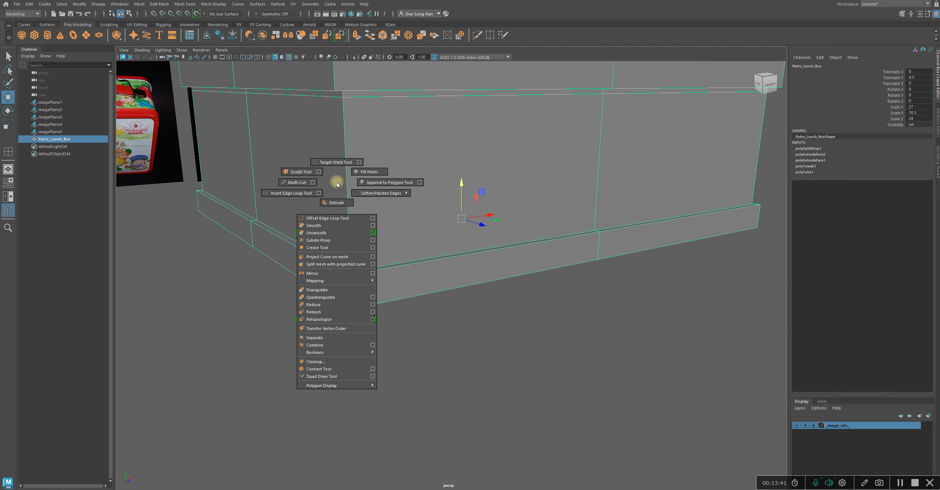
right_click_drag(338, 184, 294, 198, "shift")
left_click_drag(330, 256, 344, 254, "alt")
right_click_drag(277, 267, 400, 266, "alt")
left_click_drag(345, 237, 367, 245, "alt")
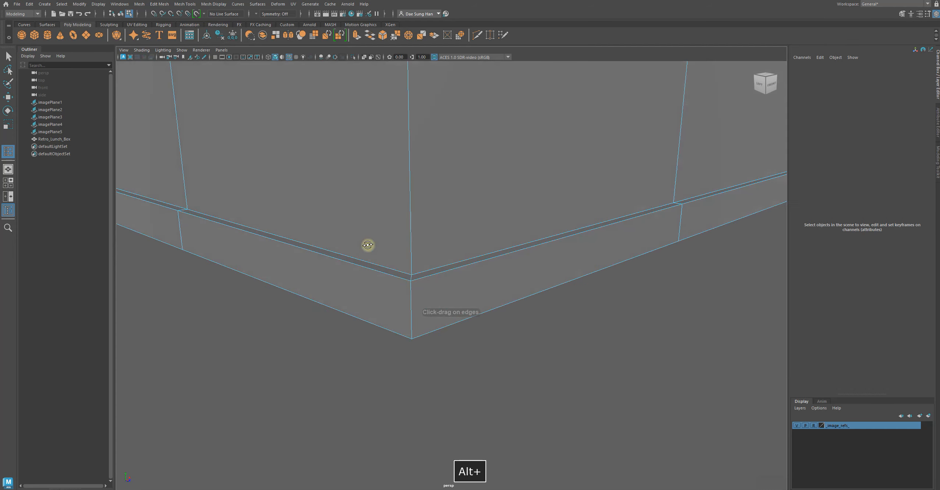
left_click_drag(411, 268, 413, 266)
left_click_drag(594, 317, 584, 301, "alt")
right_click_drag(584, 300, 786, 146, "alt")
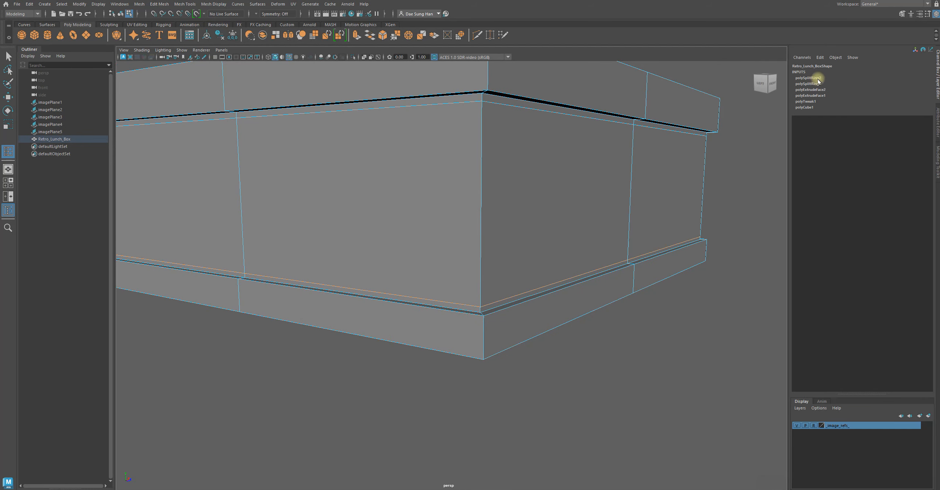
right_click_drag(616, 356, 549, 316, "alt")
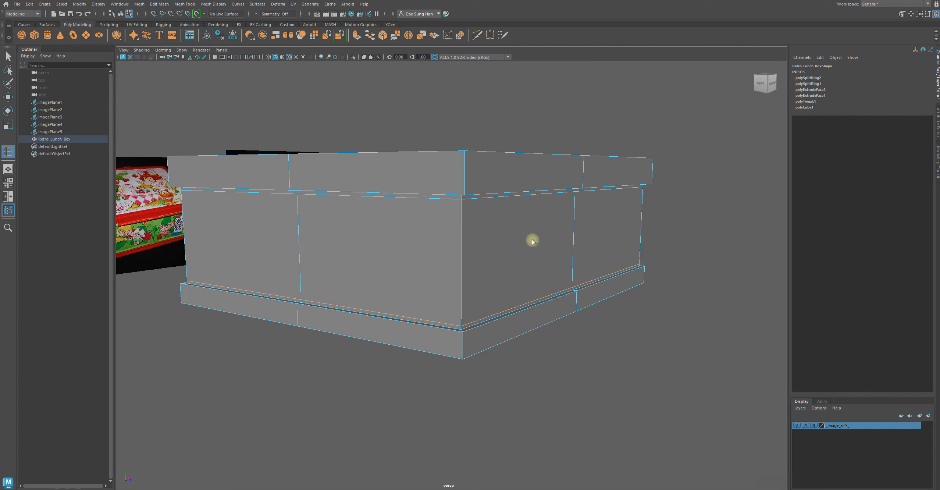
Step: Try inserting a vertical edge loop through the lid, body and base near a corner of the lunch box
left_click(501, 154)
left_click_drag(575, 205, 554, 207, "alt")
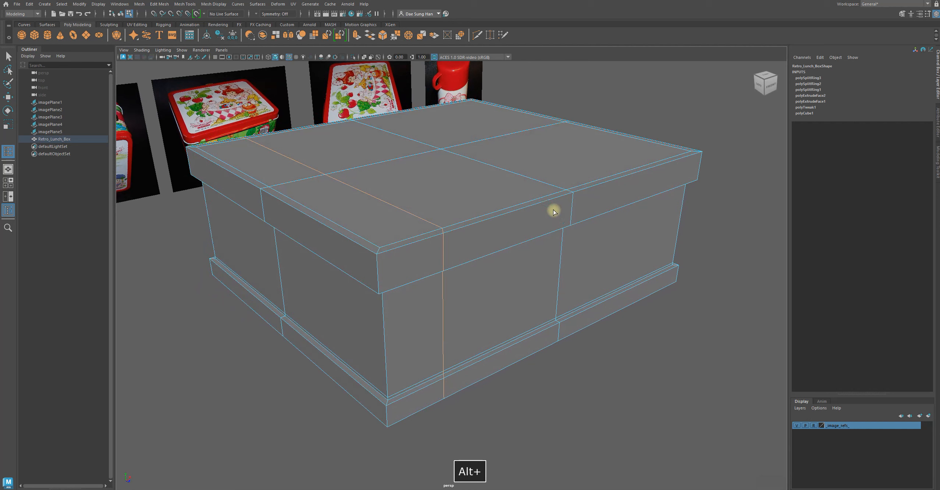
left_click_drag(484, 163, 671, 282, "alt")
key("z")
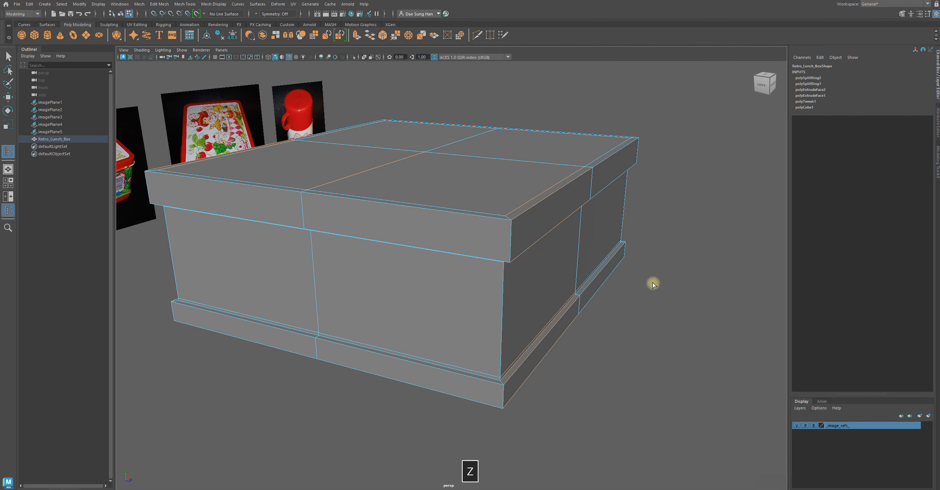
key("z")
Step: Return to object mode with the Move tool and select the lunch box
key("w")
right_click(566, 193)
right_click_drag(565, 192, 679, 125)
left_click(676, 153)
left_click(596, 198)
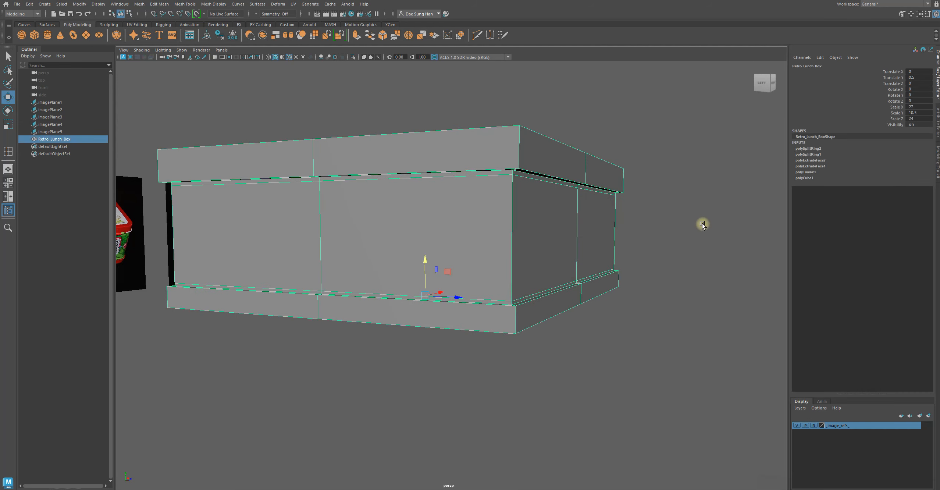
Step: Turn on smooth preview for the lunch box, hide the wireframe on shaded and leave the object deselected
key("3")
left_click(692, 235)
left_click_drag(692, 235, 671, 244, "alt")
key("alt+5")
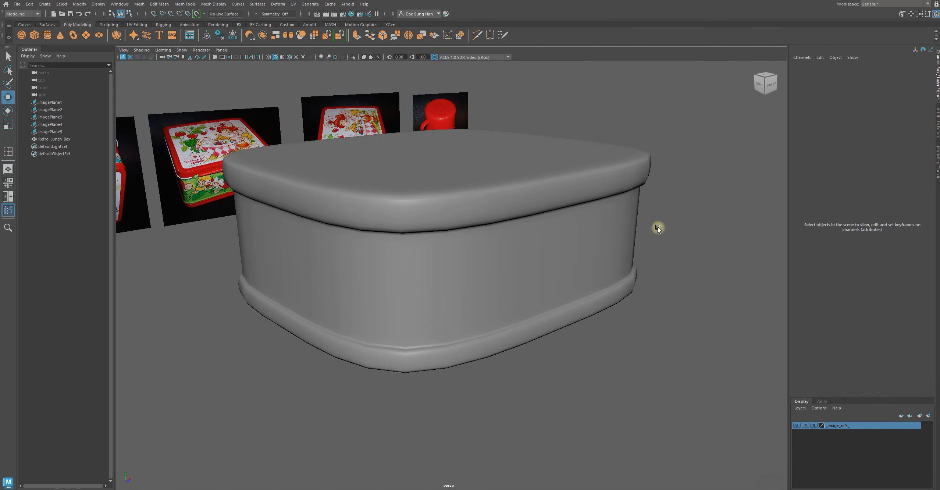
middle_click_drag(657, 230, 679, 230, "alt")
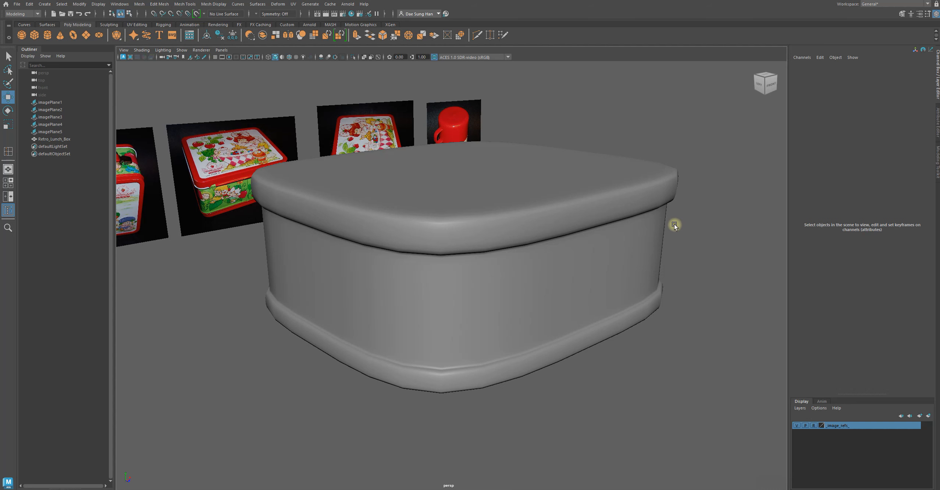
left_click(630, 228)
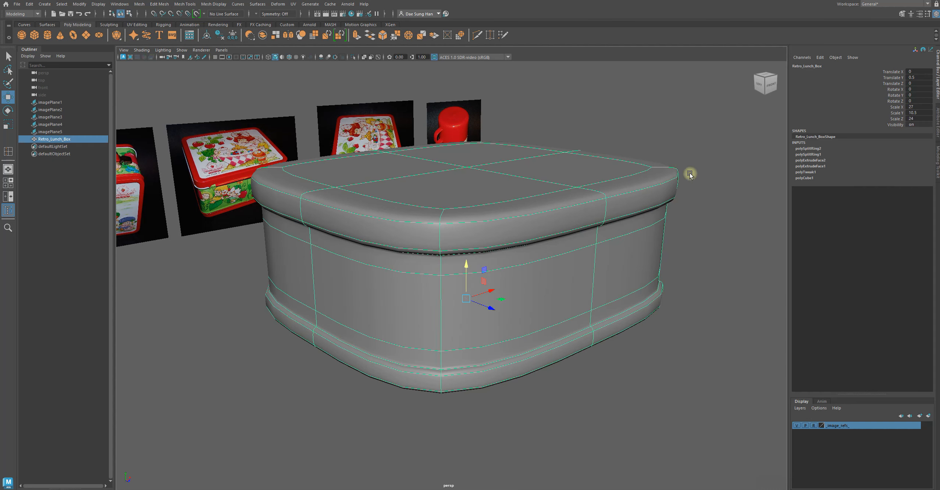
middle_click_drag(684, 181, 652, 171, "alt")
left_click(652, 170)
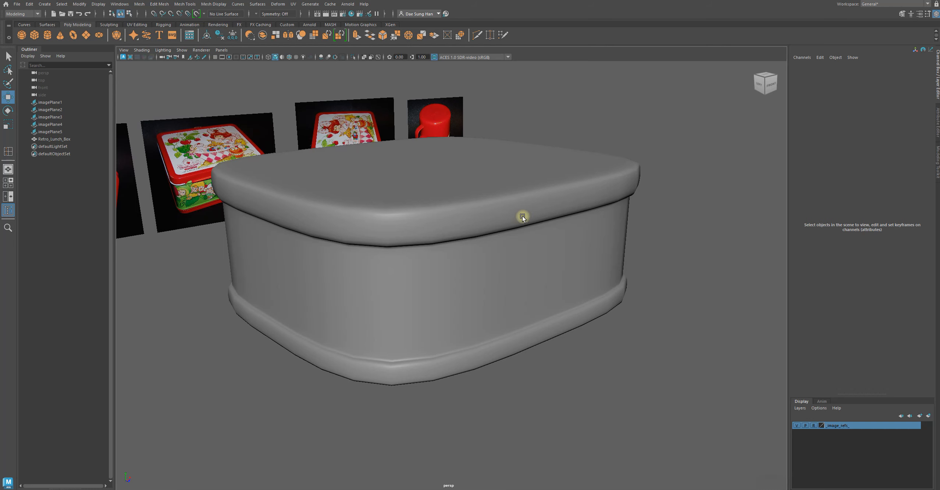
Step: Compare the lunch box's unsmoothed and smoothed displays, ending in smooth preview, and save an incremented version of the scene
left_click_drag(588, 195, 591, 202, "alt")
key("1")
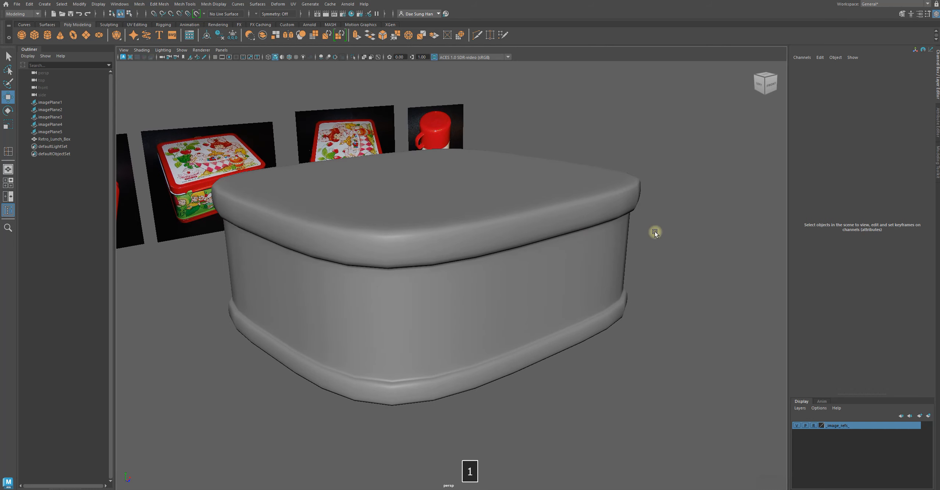
left_click(573, 229)
key("1")
left_click_drag(701, 267, 715, 250, "alt")
left_click_drag(637, 239, 525, 154, "alt")
key("3")
key("1")
key("3")
key("1")
key("3")
mouse_move(480, 212)
left_mouse_down("alt")
mouse_move(465, 200)
mouse_move(469, 216)
left_mouse_up("alt")
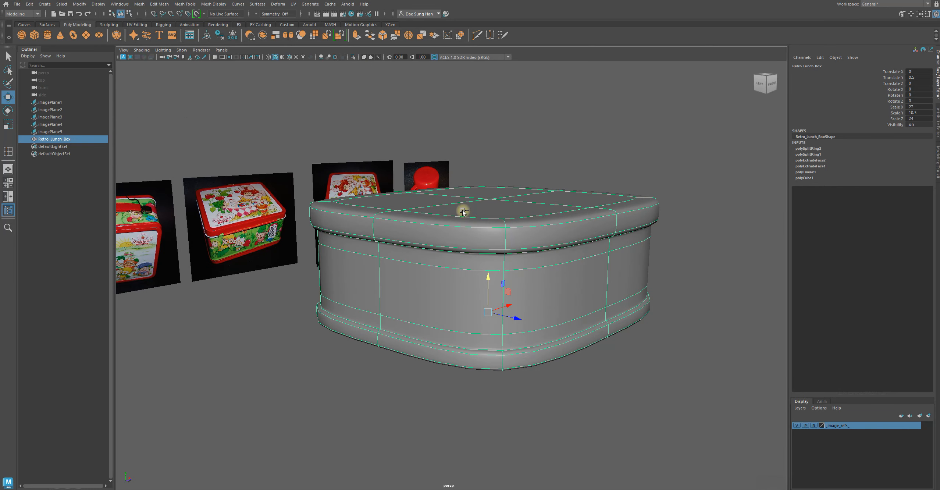
key("ctrl+alt+s")
Step: Display the lunch box's original cage around the smooth preview and examine both from above and below
left_click_drag(456, 213, 525, 269, "alt")
key("alt+3")
left_click(686, 277)
left_click_drag(686, 277, 637, 279, "alt")
left_click(554, 266)
left_click_drag(579, 266, 536, 243, "alt")
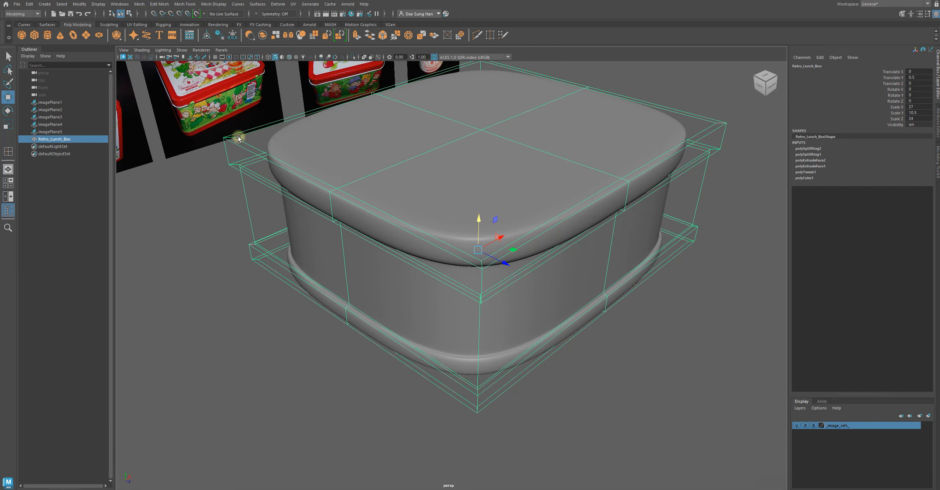
mouse_move(248, 168)
left_mouse_down("alt")
mouse_move(249, 128)
mouse_move(260, 162)
left_mouse_up("alt")
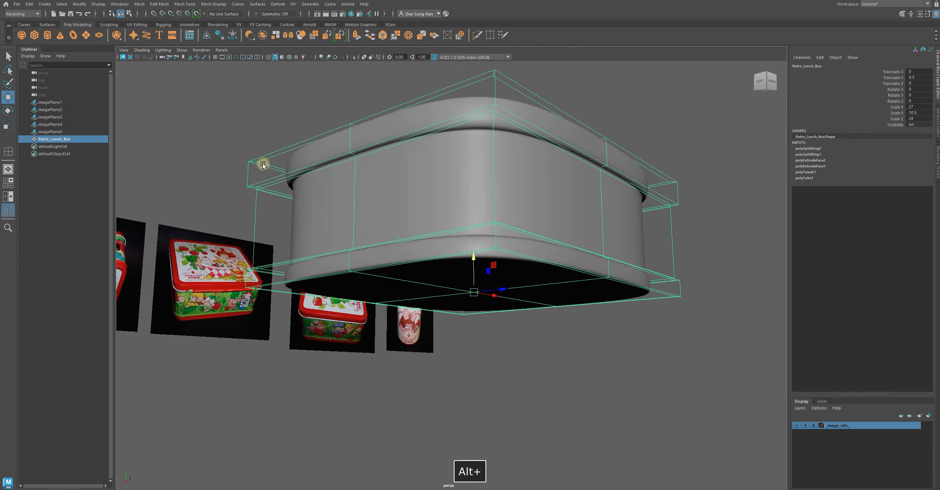
left_click_drag(304, 247, 526, 302, "alt")
left_click_drag(732, 254, 705, 263, "alt")
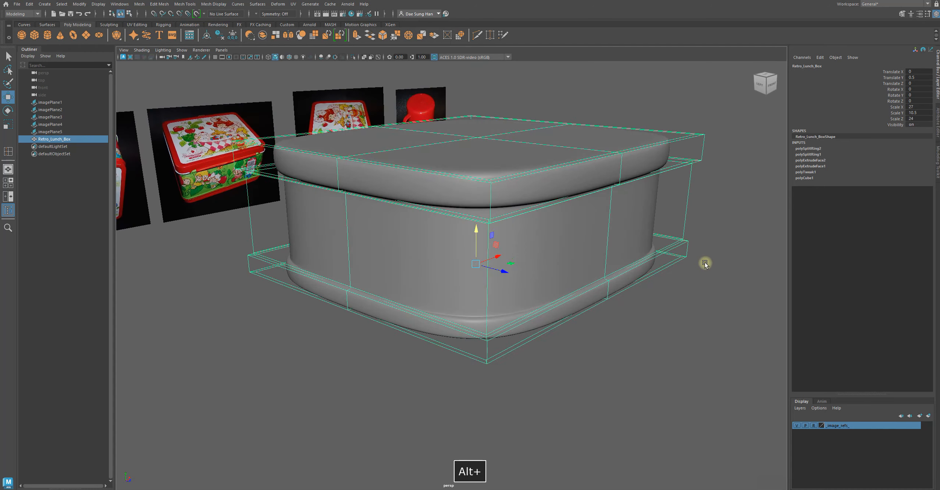
Step: Toggle the lunch box between unsmoothed and smoothed displays, deselecting and reselecting it to compare the smooth preview with and without its cage
left_click_drag(596, 303, 617, 250, "alt")
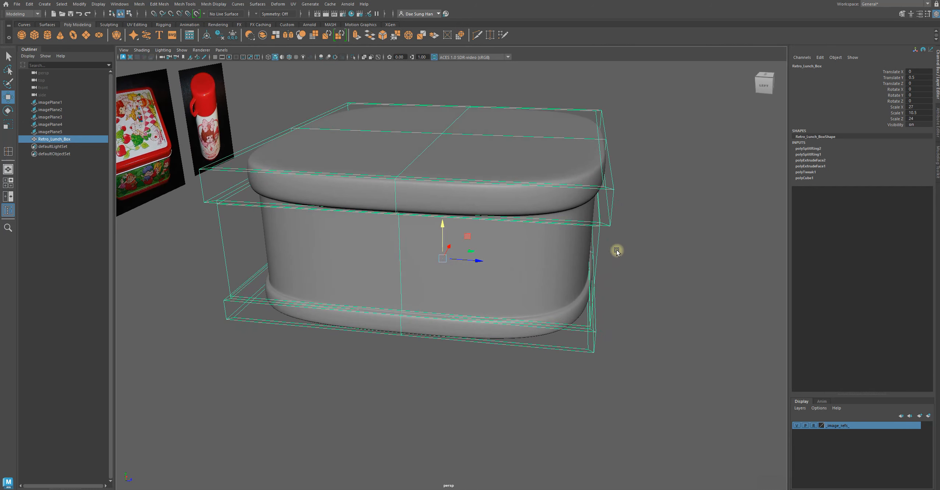
left_click(701, 290)
left_click(589, 276)
key("1")
key("3")
key("1")
key("3")
left_click_drag(651, 288, 648, 246, "alt")
left_click(688, 218)
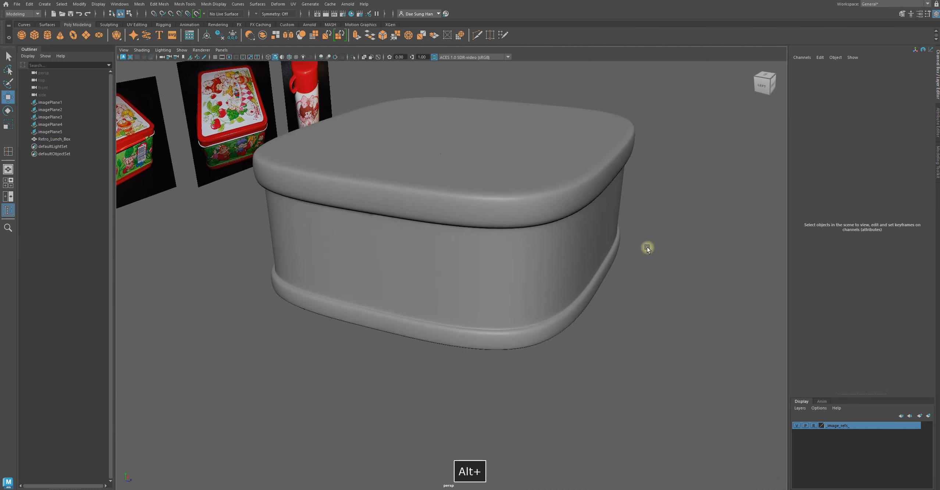
left_click(593, 229)
key("1")
key("3")
left_click(682, 256)
left_click(580, 212)
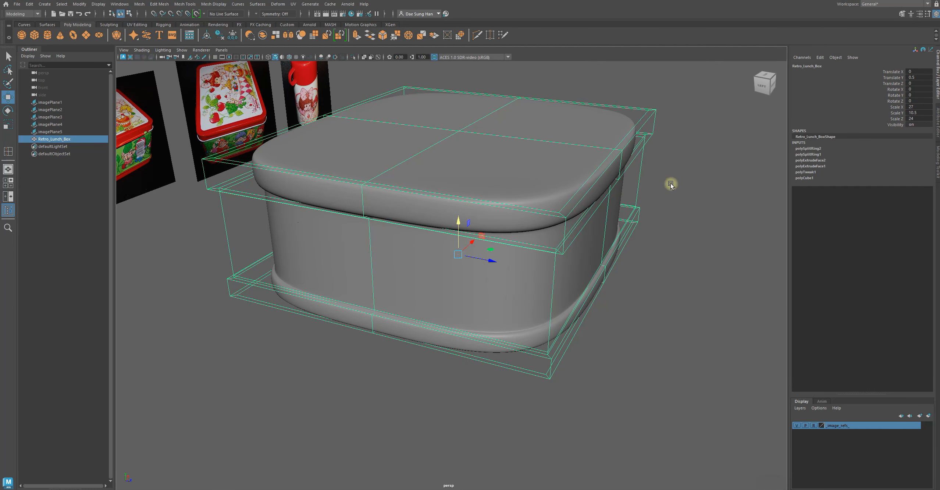
Step: Examine the cage around the selected lunch box's smooth preview from its sides, corners and top
left_click_drag(672, 182, 671, 174, "alt")
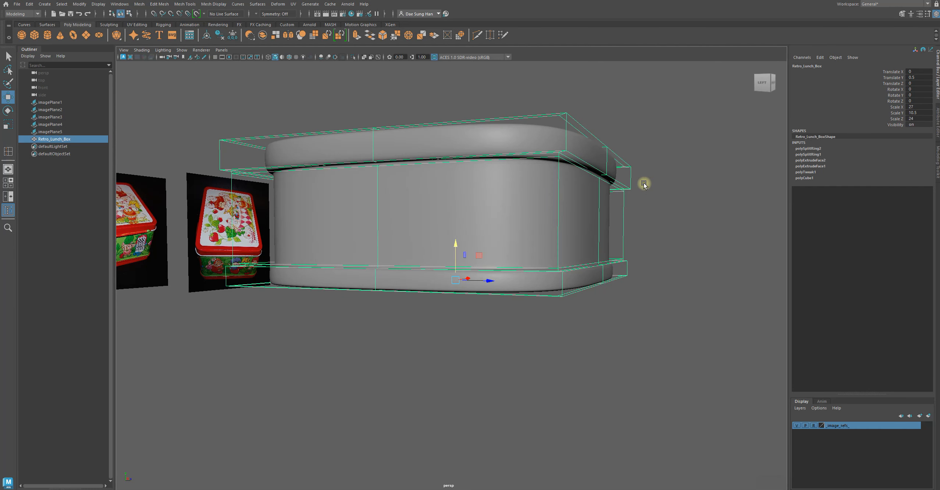
left_click_drag(636, 213, 625, 237, "alt")
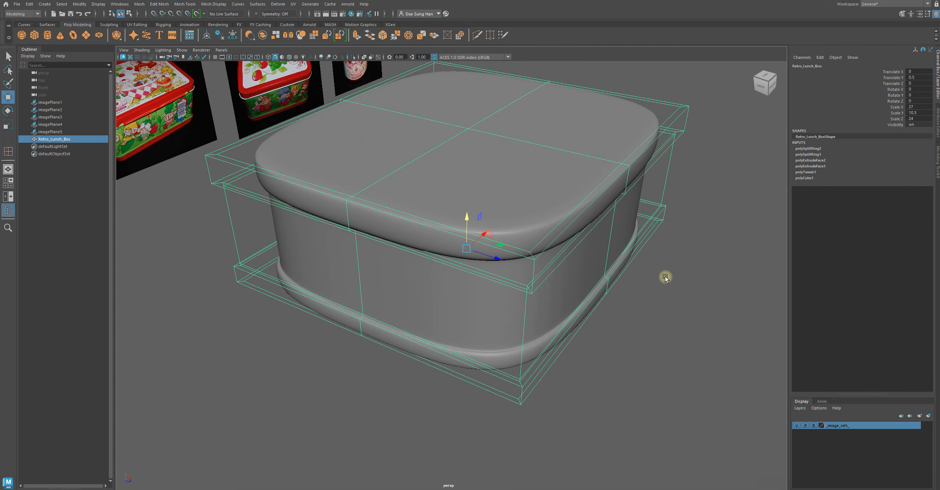
left_click_drag(665, 275, 668, 263, "alt")
middle_click_drag(596, 201, 594, 239, "alt")
right_click_drag(593, 239, 659, 237, "alt")
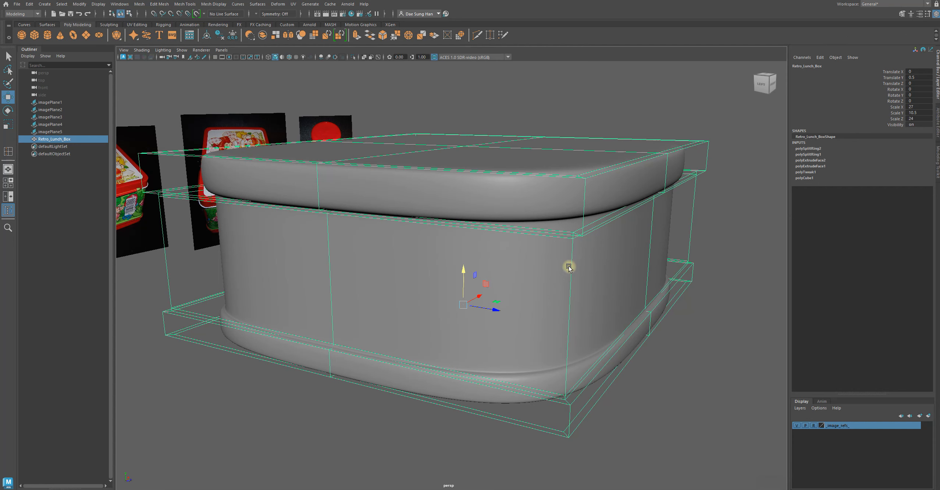
left_click_drag(564, 250, 541, 255, "alt")
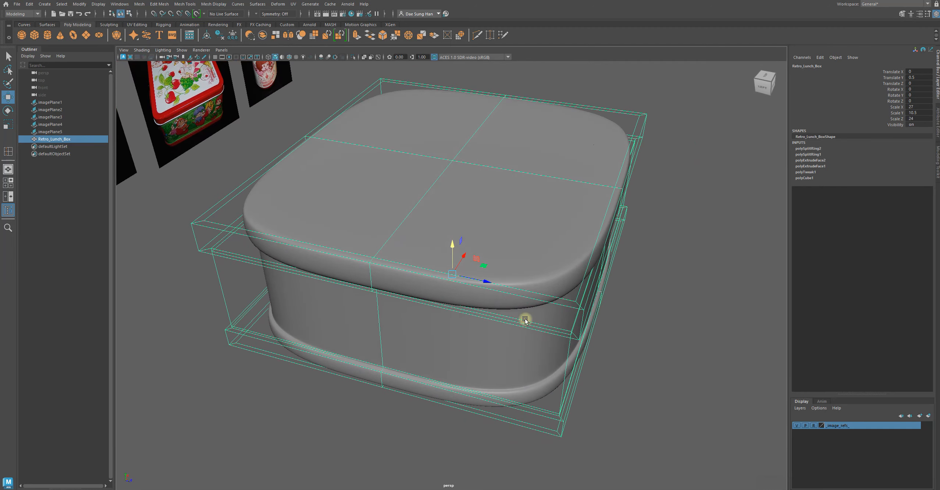
left_click_drag(540, 313, 551, 249, "alt")
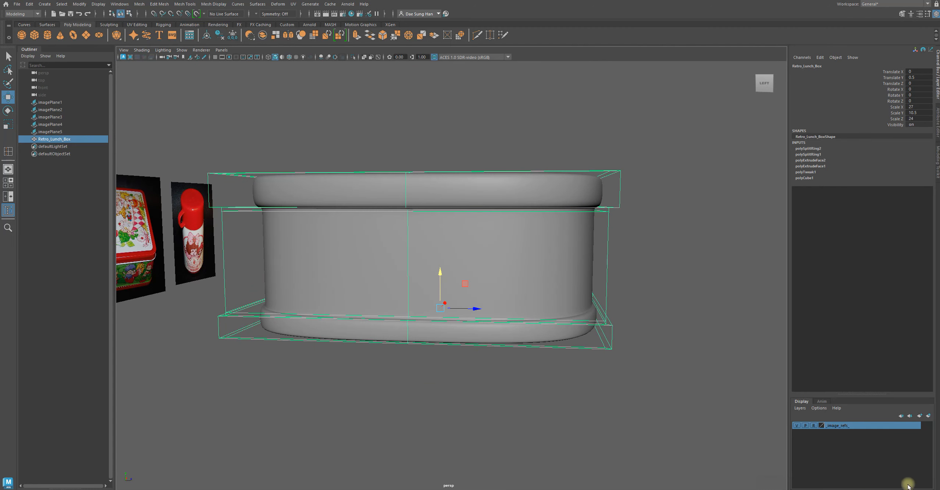
Step: Switch to the image guide on getting rid of the smooth preview cage, enlarge it, read its Smooth Mesh instructions and move it aside
left_click_drag(939, 73, 288, 17)
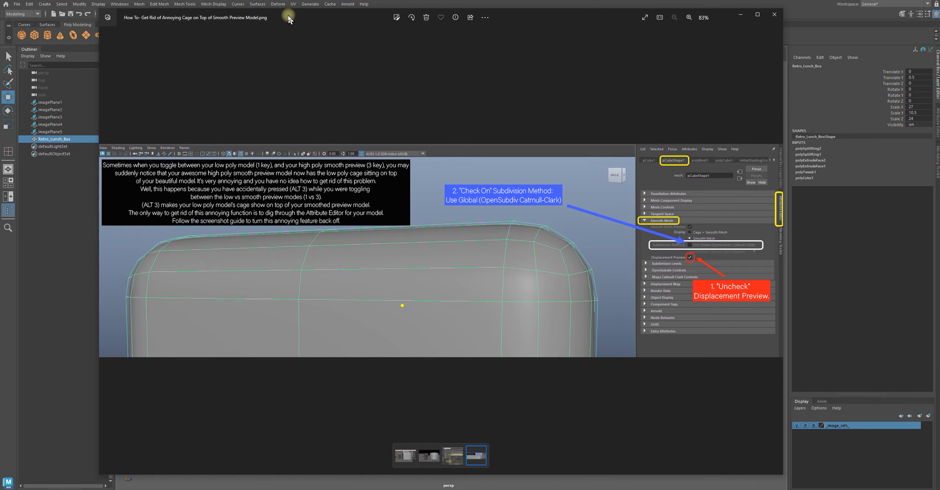
scroll(286, 248, "up", 2)
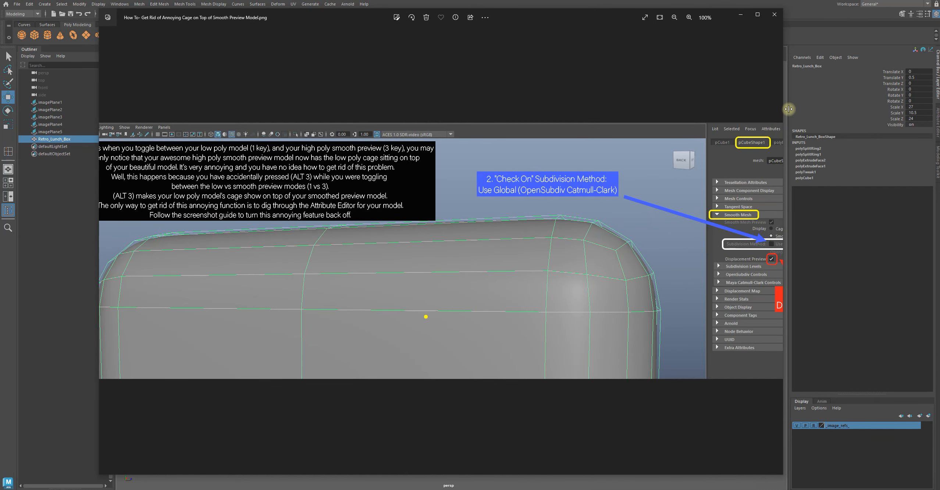
left_click_drag(784, 100, 920, 100)
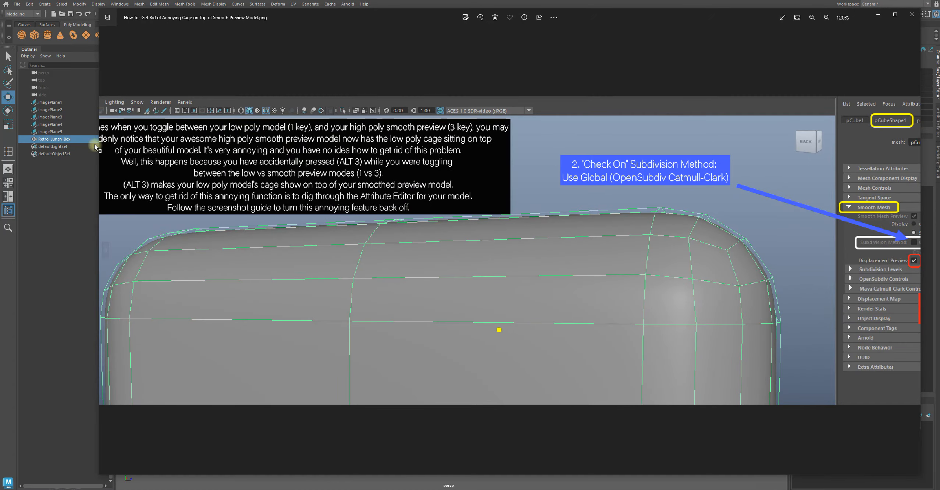
left_click_drag(99, 139, 29, 122)
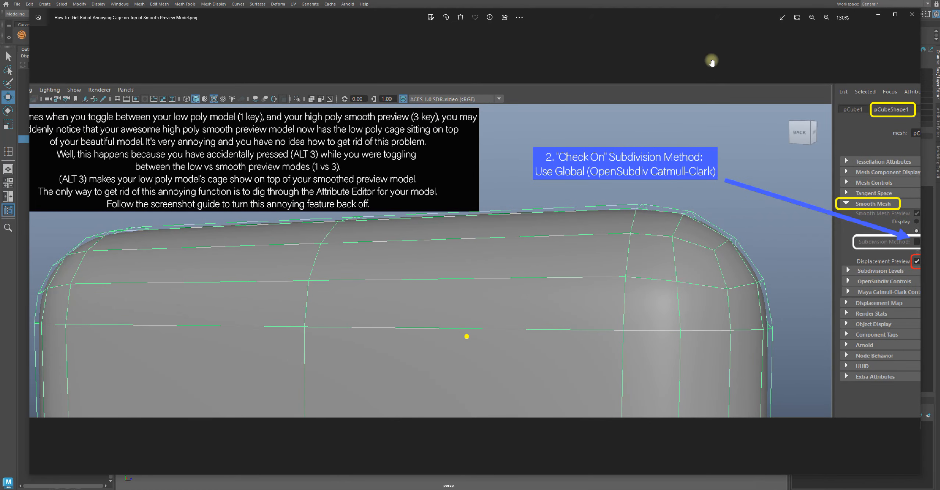
left_click(811, 18)
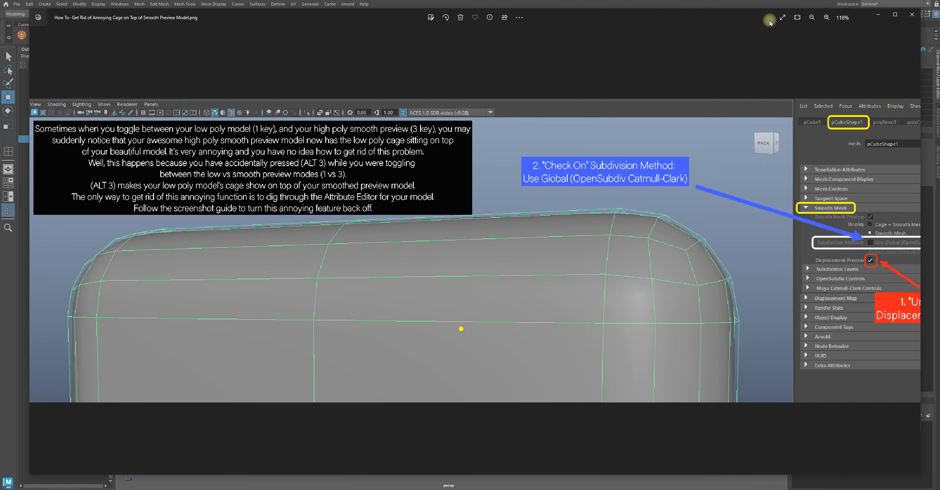
left_click_drag(753, 151, 689, 150)
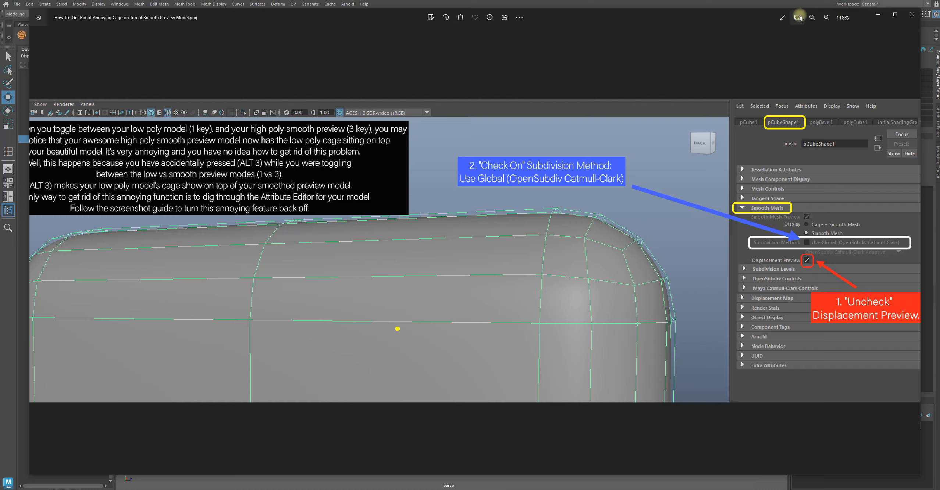
left_click(812, 18)
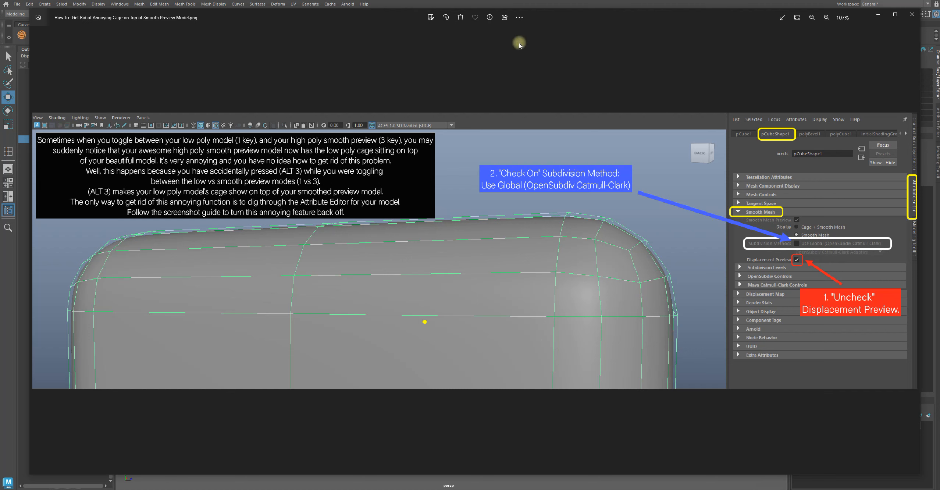
left_click_drag(542, 16, 533, 319)
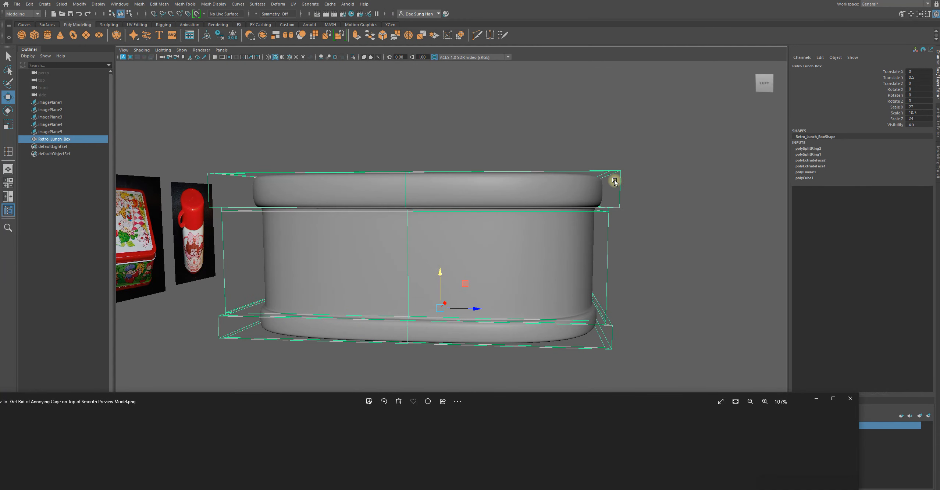
Step: Inspect the lunch box's cage from above and below, and bring the cage-removal image guide back into view
left_click_drag(597, 216, 659, 248, "alt")
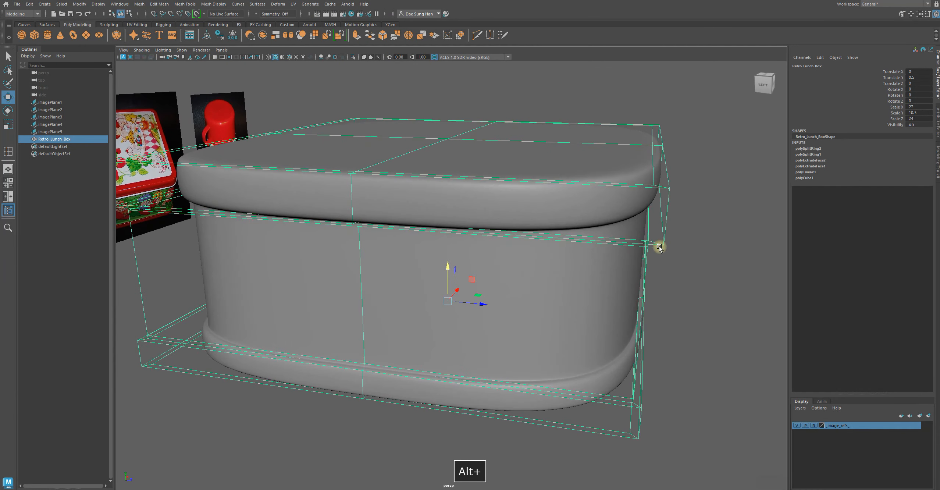
left_click_drag(650, 180, 650, 391, "alt")
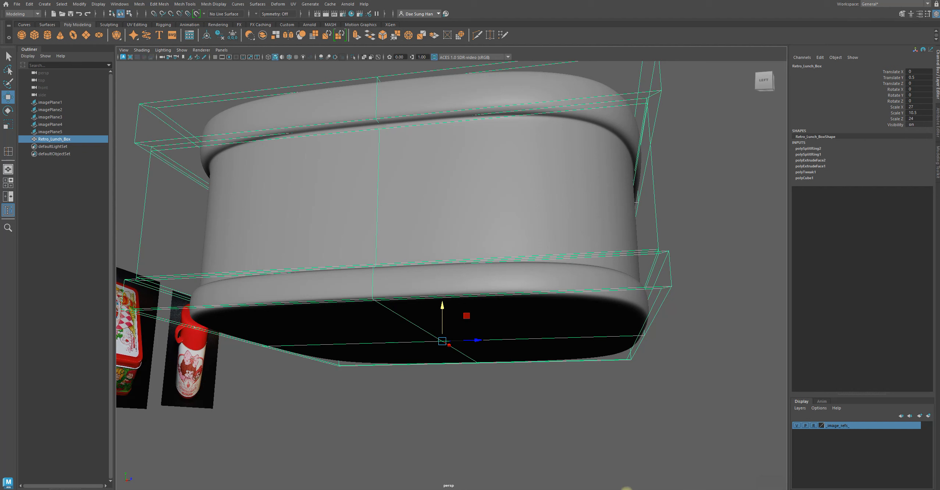
key("alt+Tab")
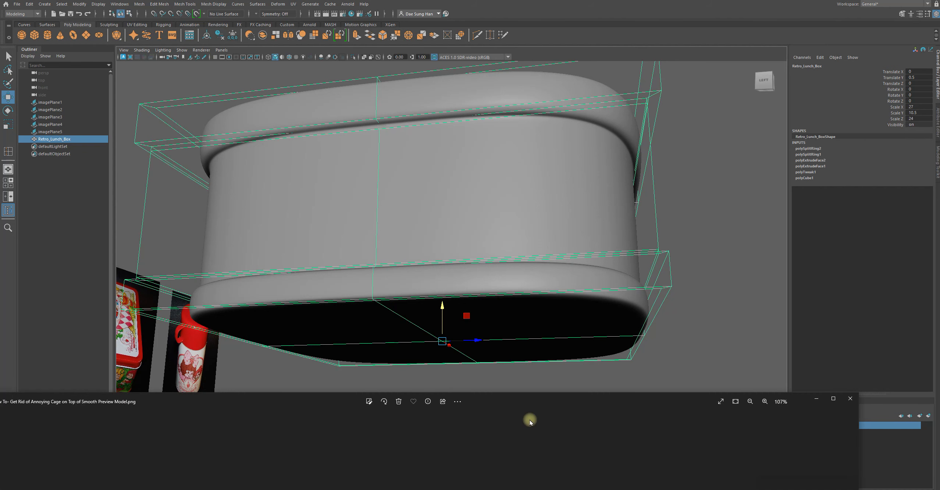
left_click_drag(512, 397, 550, 52)
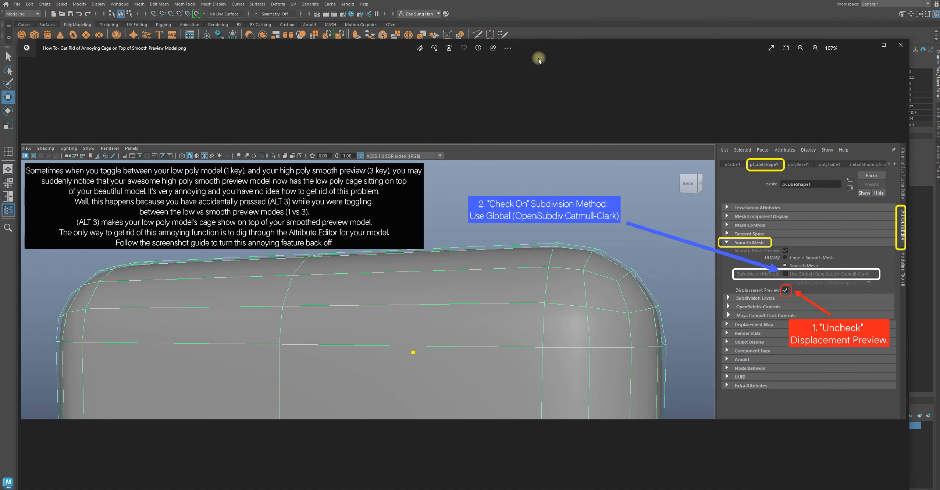